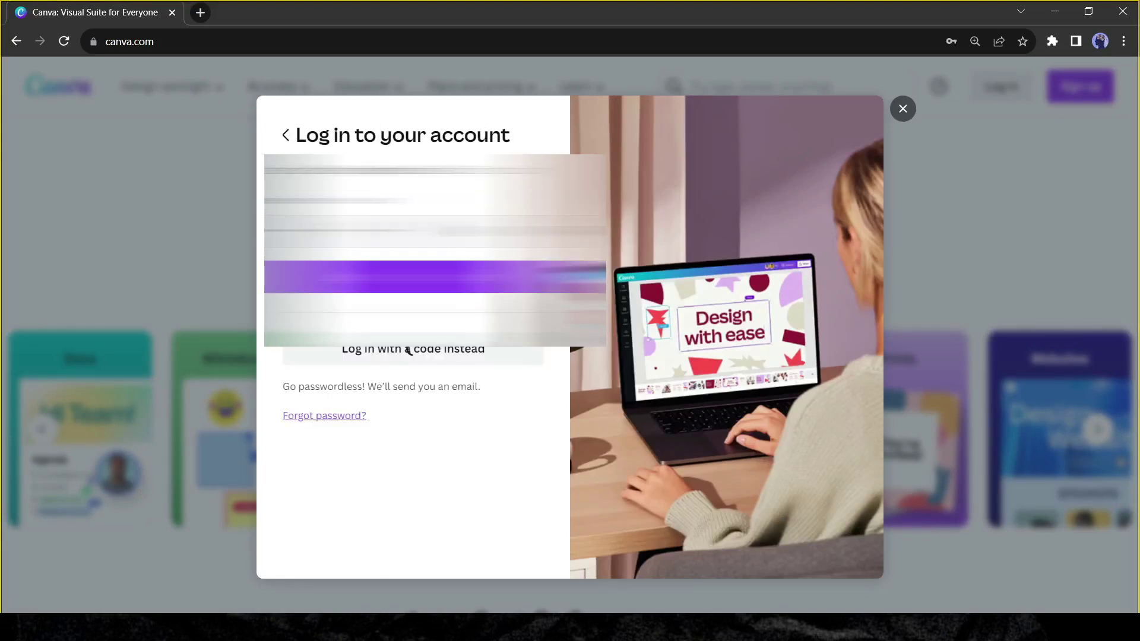
Step: Log in to Canva with a one-time code and show the Videos design category
left_click(408, 351)
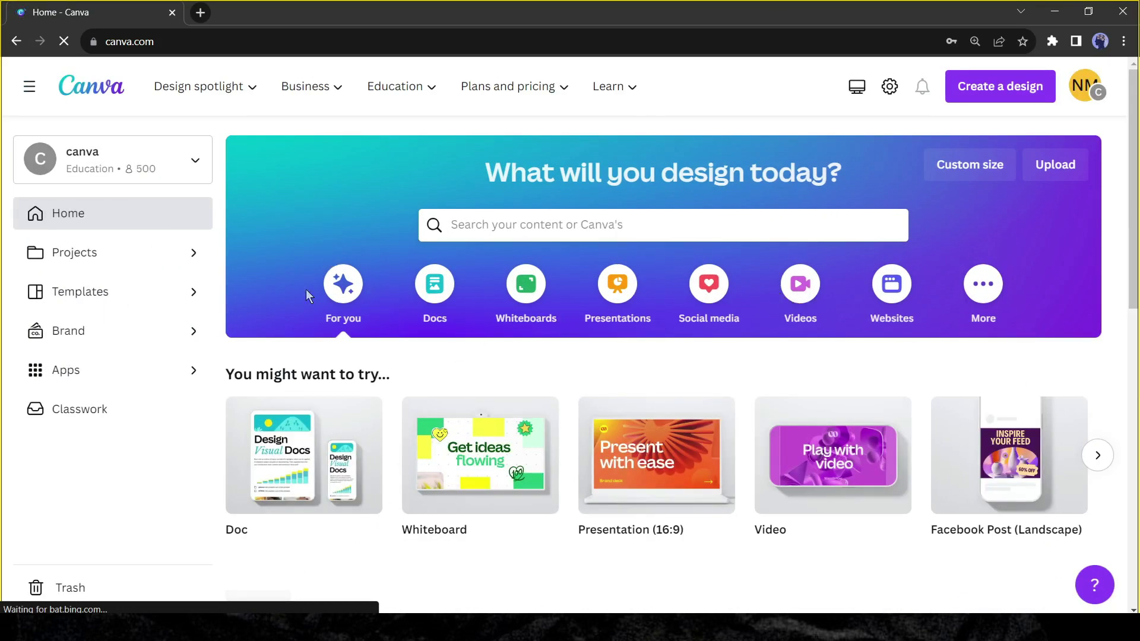
left_click(800, 300)
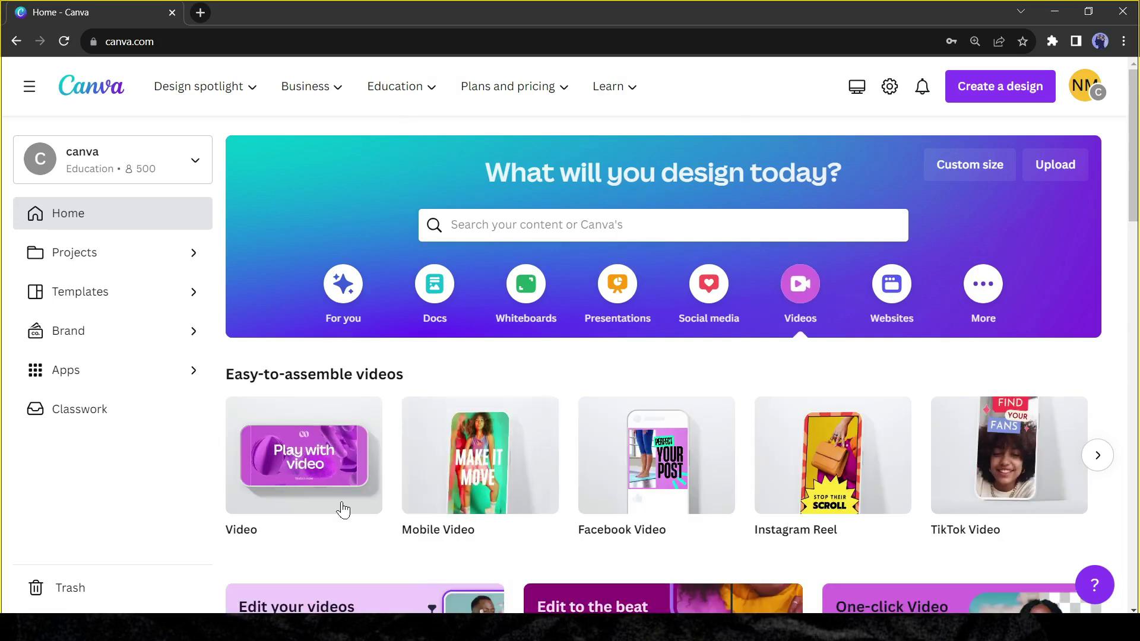
Step: Create a blank video and stretch a 'news anchor' presenter video element to fill the page
left_click(310, 466)
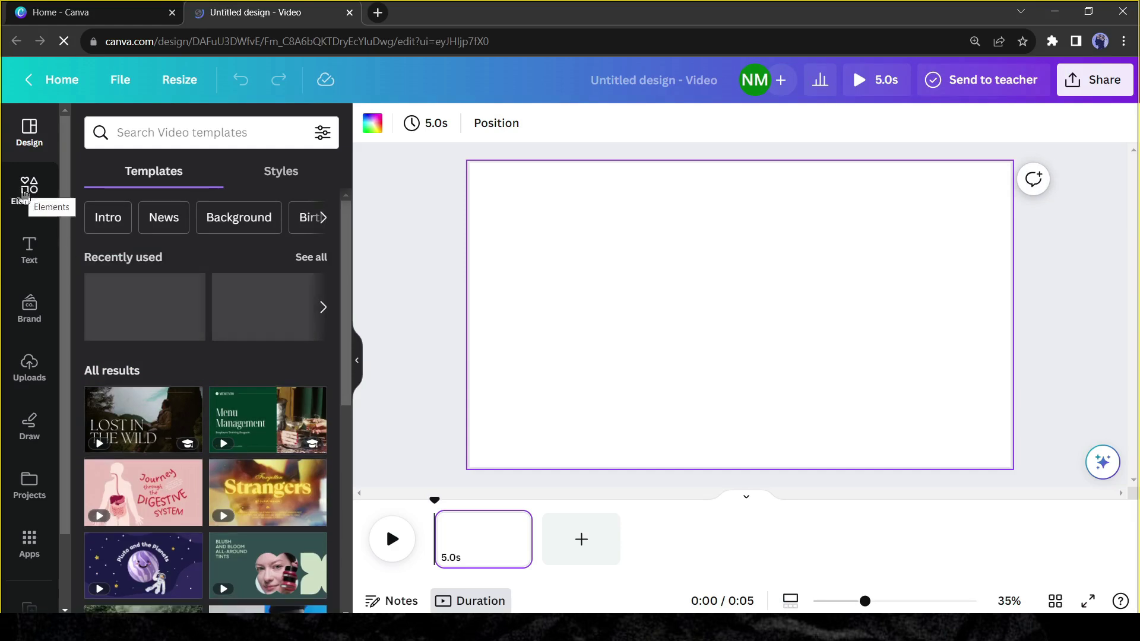
left_click(24, 195)
left_click(153, 252)
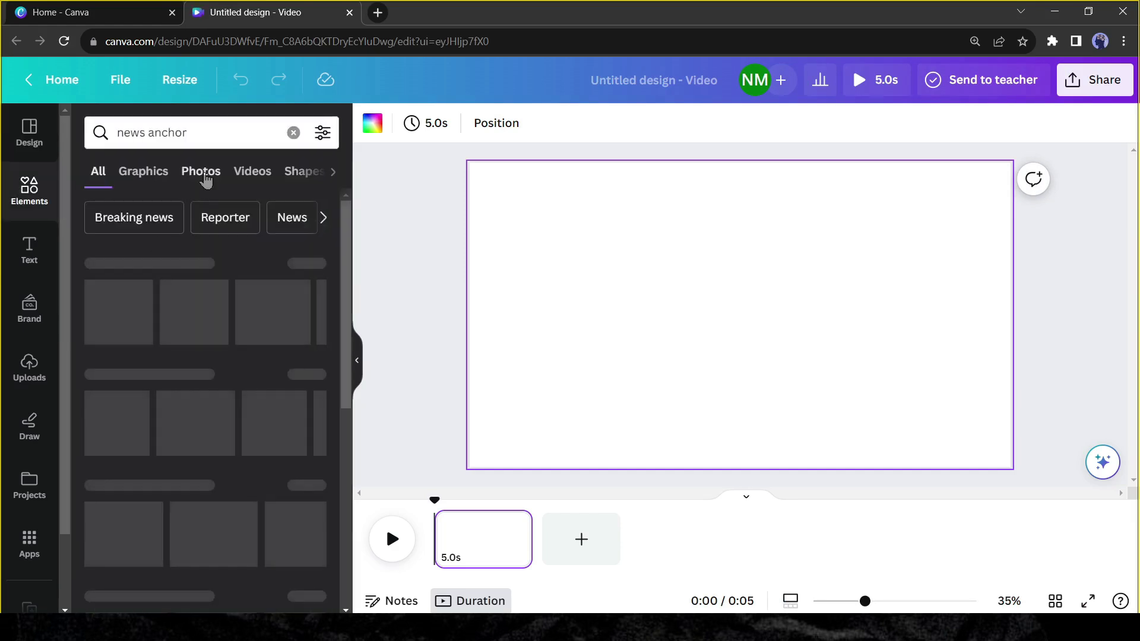
left_click(247, 178)
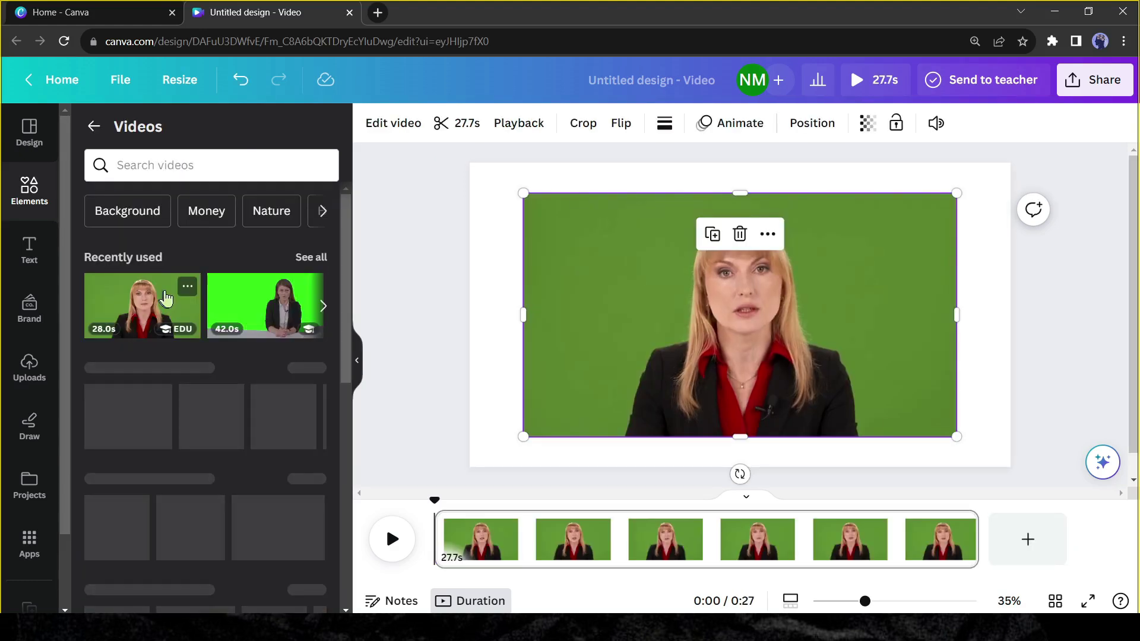
left_click_drag(803, 371, 756, 307)
left_click_drag(902, 407, 1010, 469)
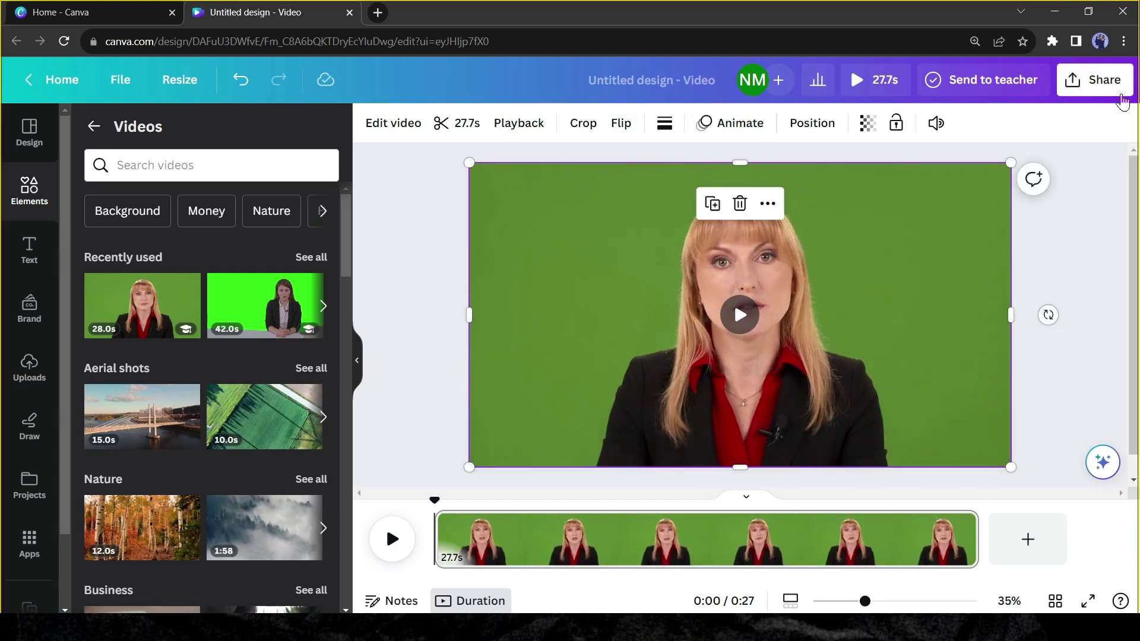
Step: Download the video design as an MP4
left_click(1105, 80)
left_click(879, 489)
left_click(980, 345)
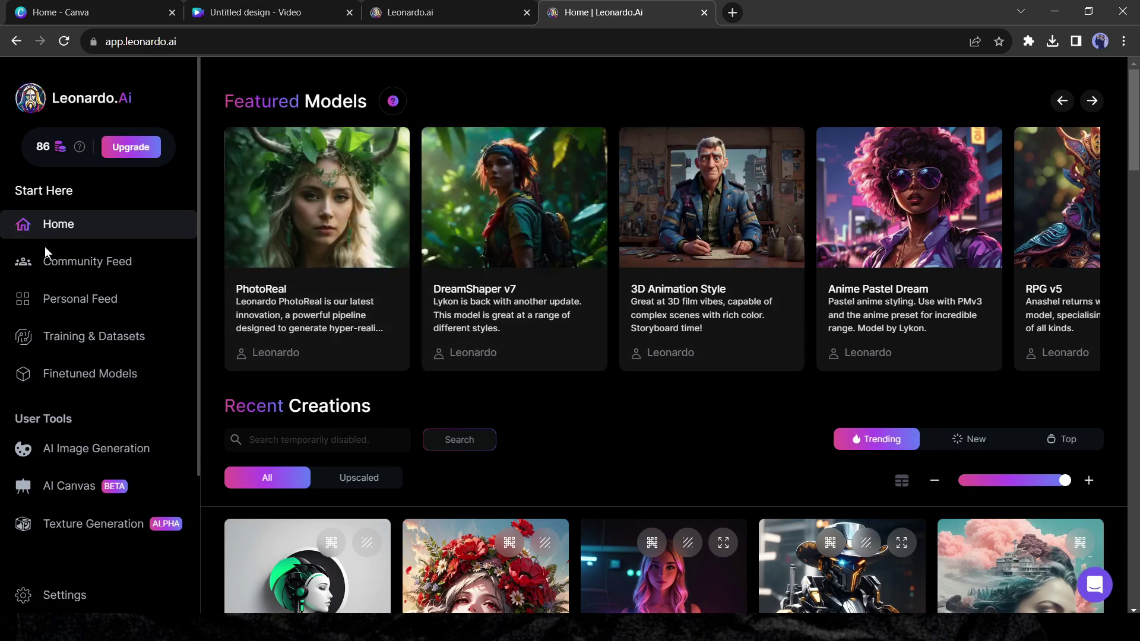
Step: Generate four images of a female news presenter with the PhotoReal model from the pasted prompt
scroll(89, 362, "down", 3)
left_click(352, 196)
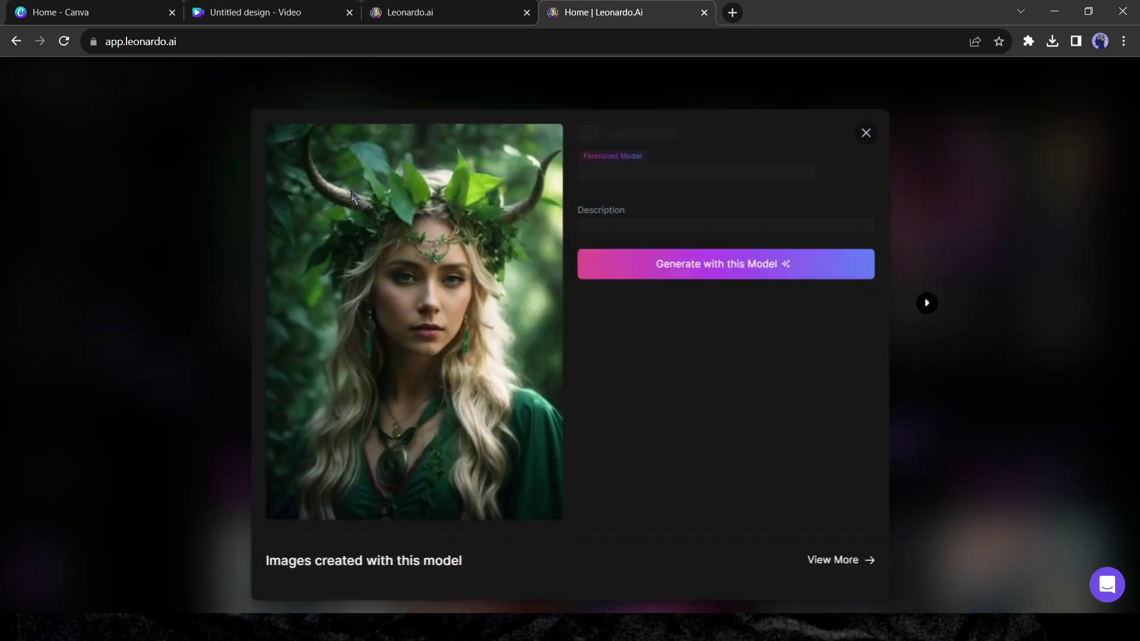
left_click(727, 287)
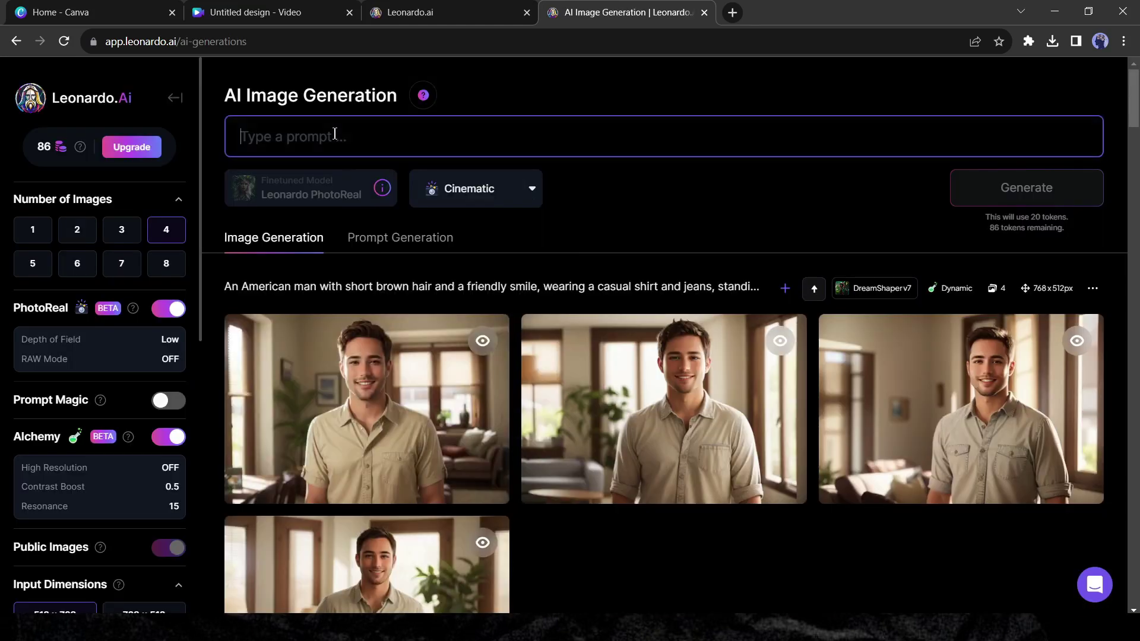
left_click(462, 139)
type("A professional female news presenter, dressed elegantly in a formal attire, standing in a well-lit television studio. The presenter is looking directly at the camera, making engaging eye contact with the viewers. The studio background is sleek and modern, with news graphics displayed on screens in the background. Capture this scene with a high-resolution photograph using a 35mm lens to ensure clarity and detail.")
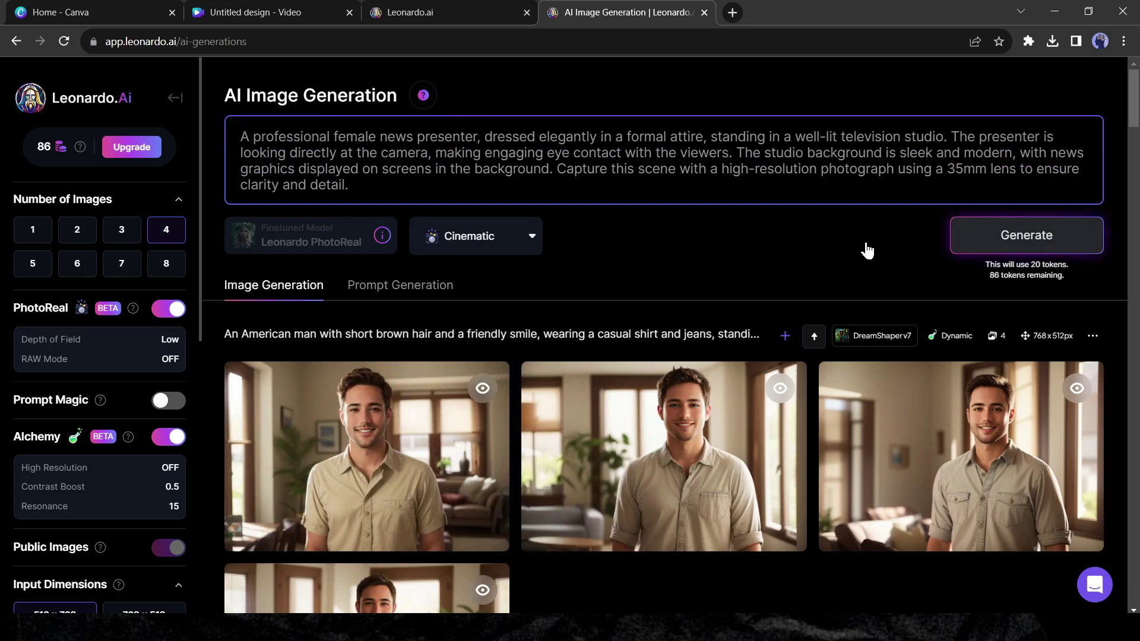
key("ctrl+Return")
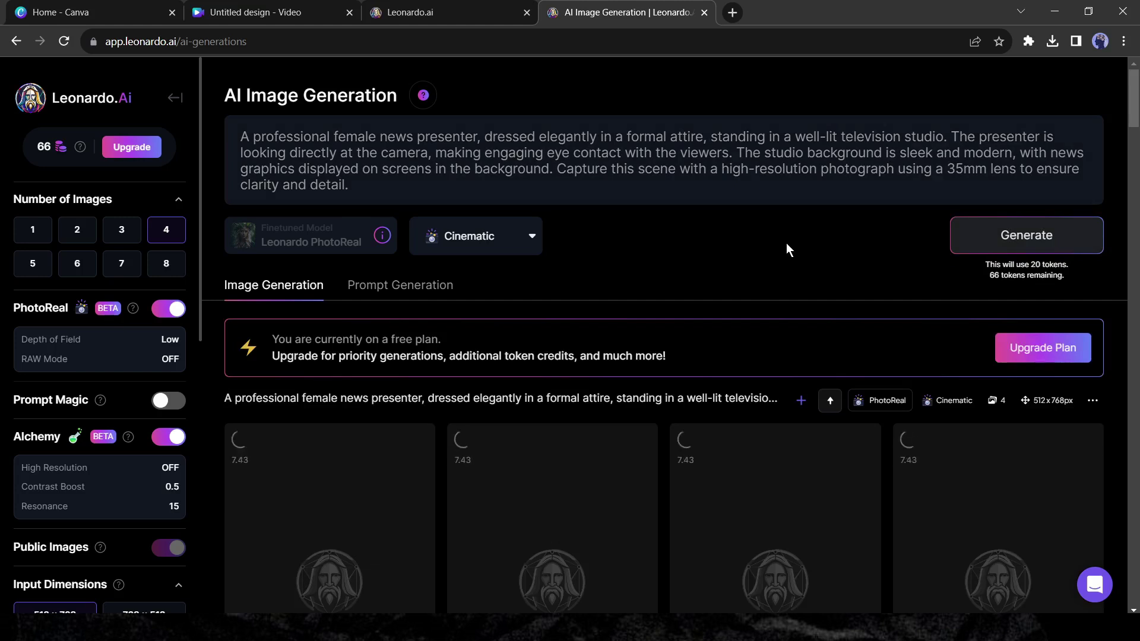
Step: Download the second generated presenter image after reviewing the results
scroll(786, 243, "down", 3)
left_click(573, 398)
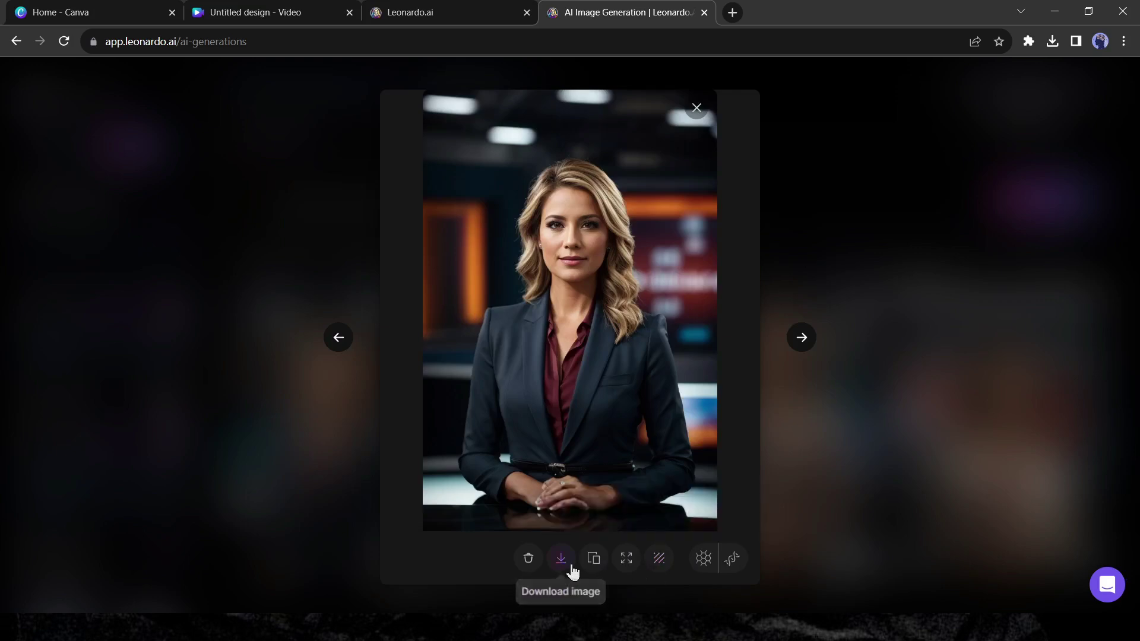
left_click(562, 558)
left_click(697, 108)
left_click(1026, 432)
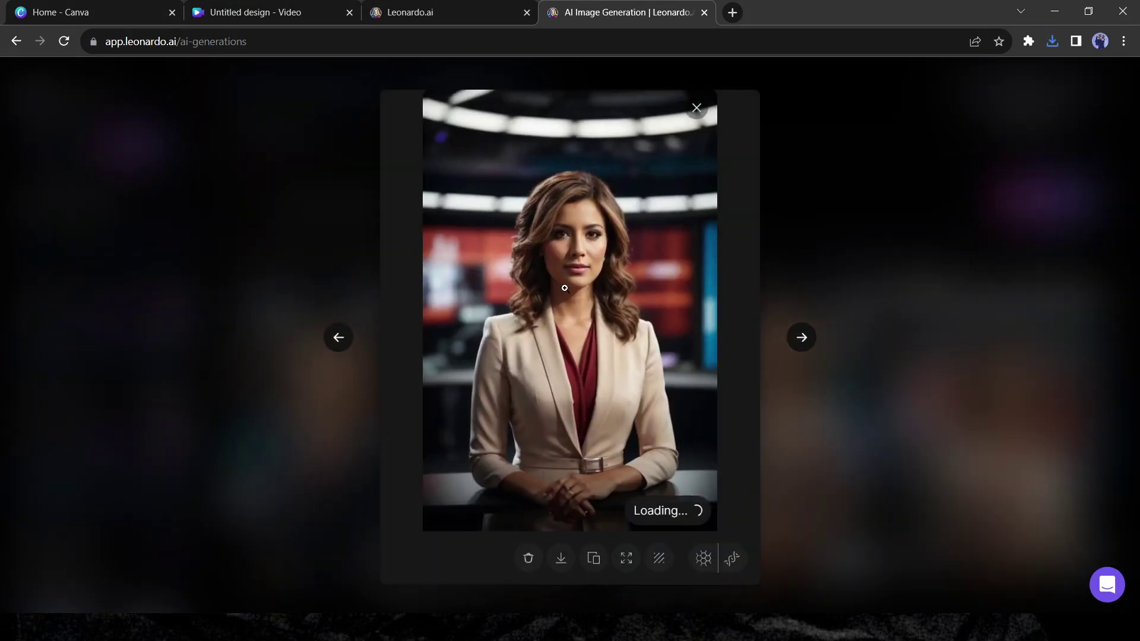
key("Escape")
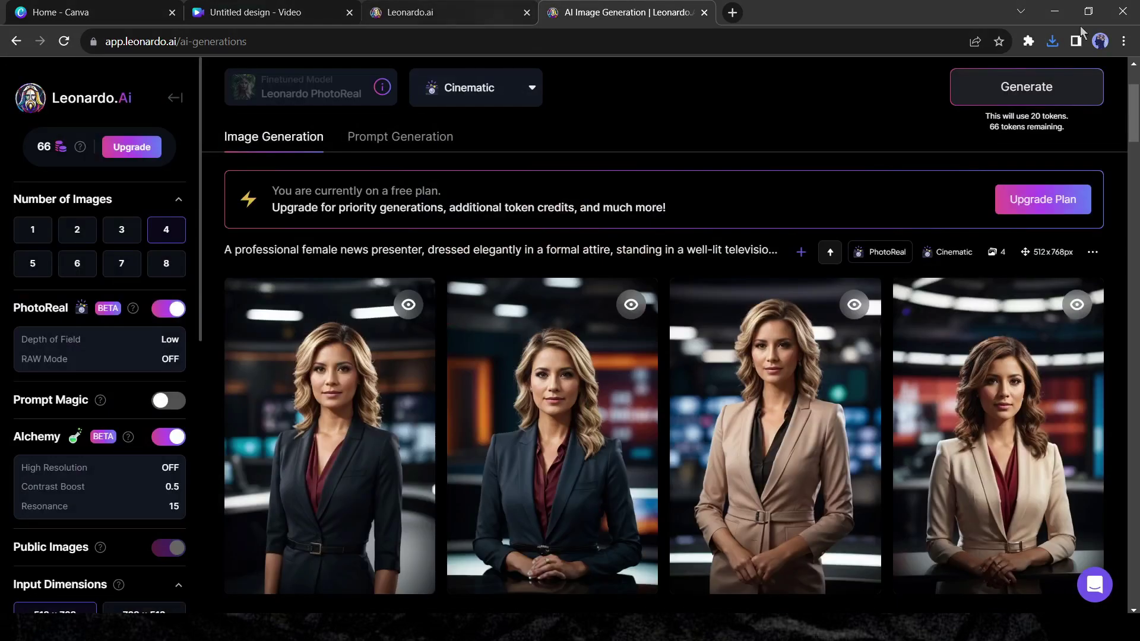
Step: Close the Leonardo.Ai tabs, reopen the Colab Based-ROOP notebook, and show its Files panel
left_click(527, 13)
left_click(526, 13)
left_click(378, 13)
type("co")
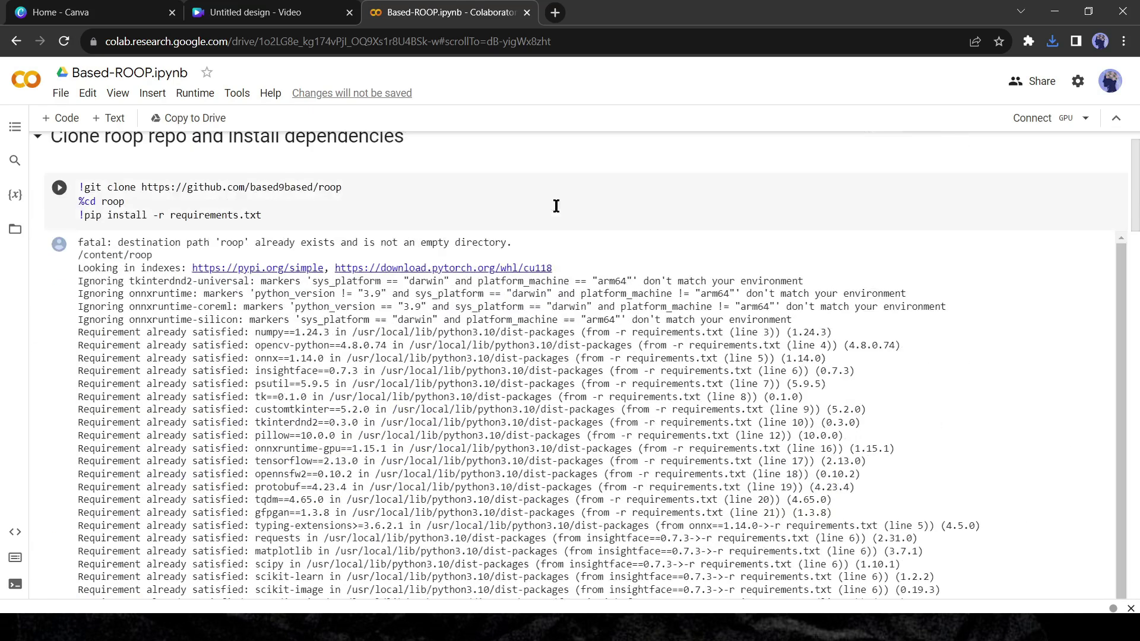
left_click(712, 189)
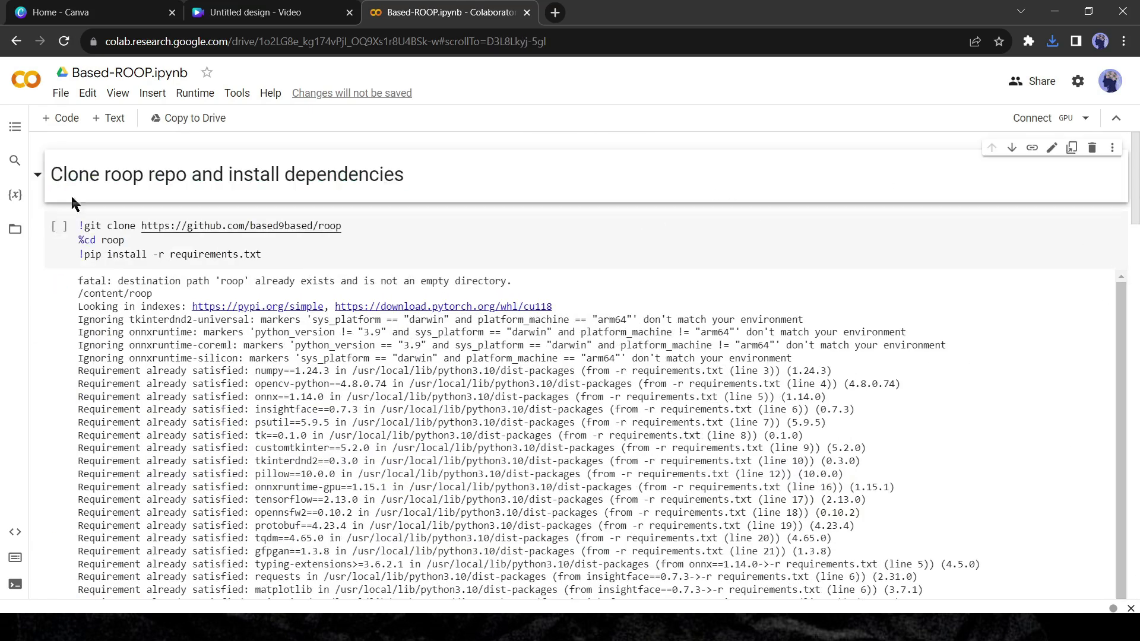
left_click(15, 230)
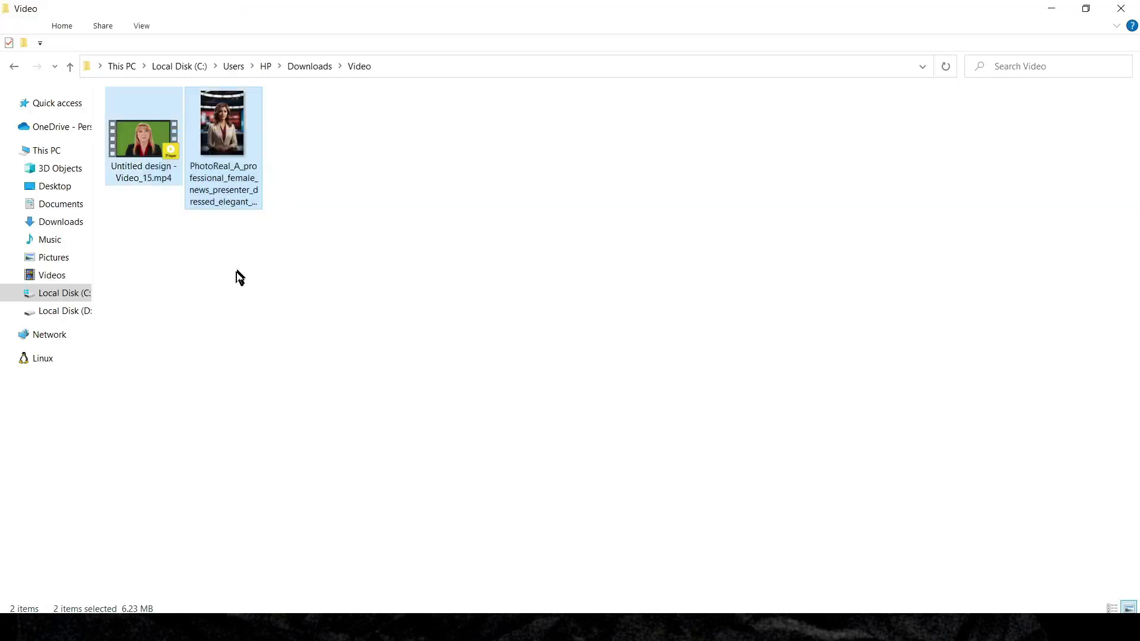
Step: Rename the downloaded Canva presenter video to Video.mp4
left_click(146, 154)
right_click(140, 142)
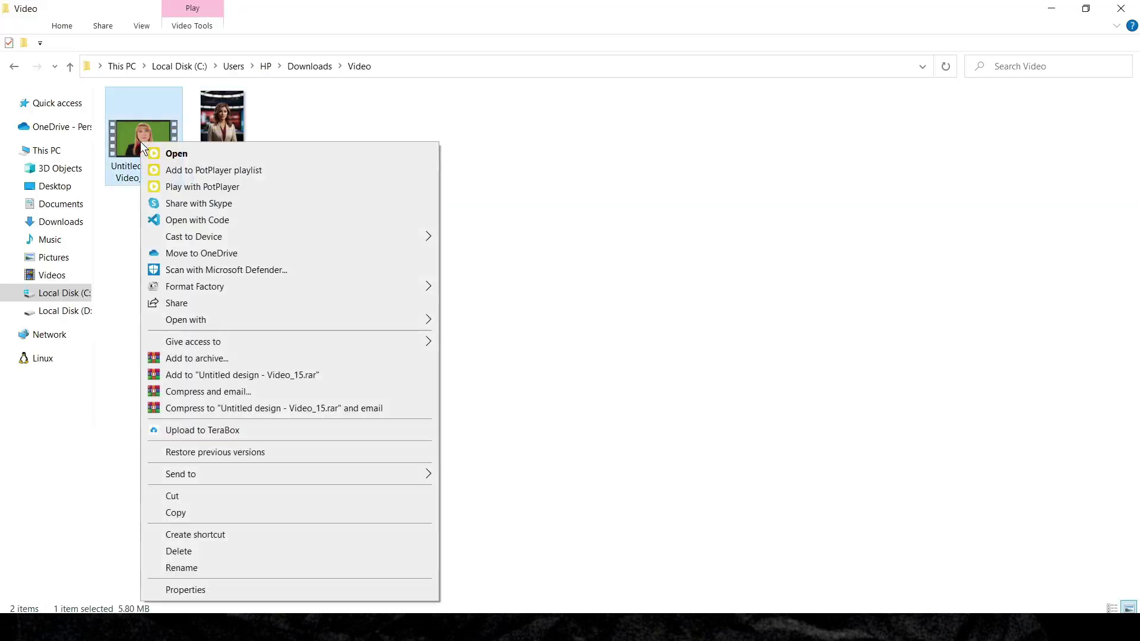
left_click(198, 565)
type("Video.mp4")
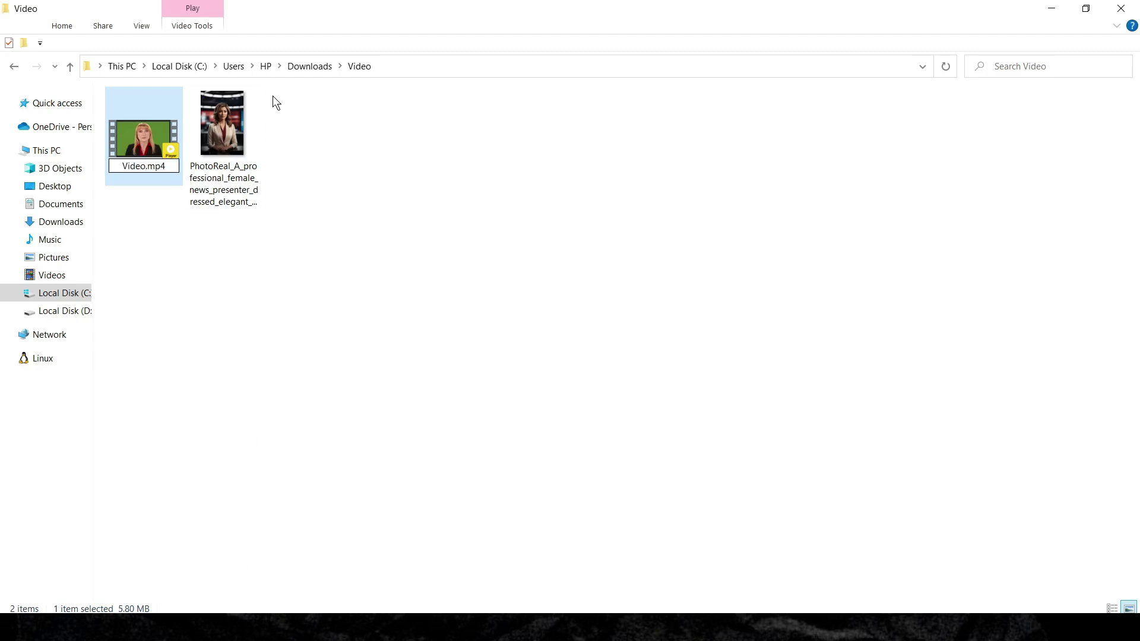
key("Return")
Step: Rename the generated presenter picture to Image.jpg
left_click(235, 127)
right_click(238, 127)
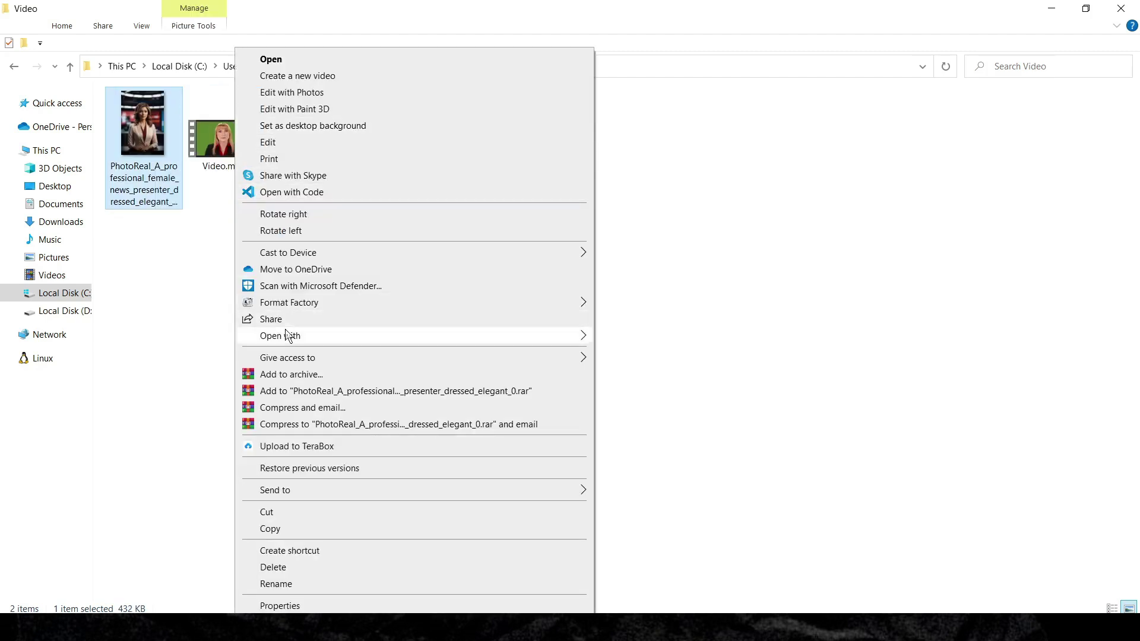
left_click(285, 584)
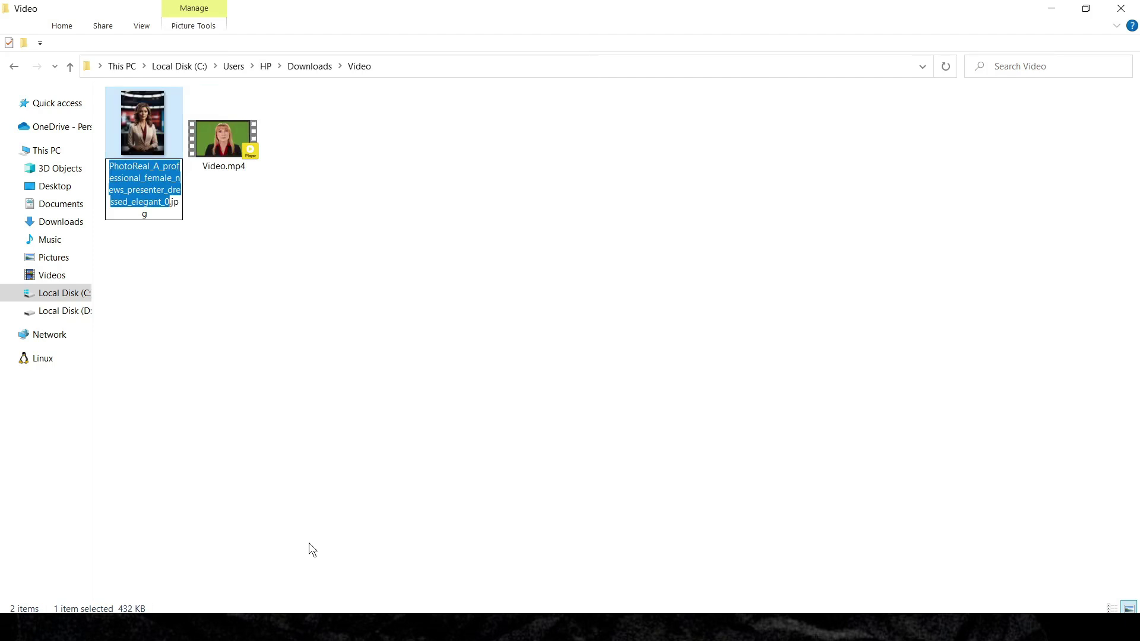
type("Image")
left_click(309, 543)
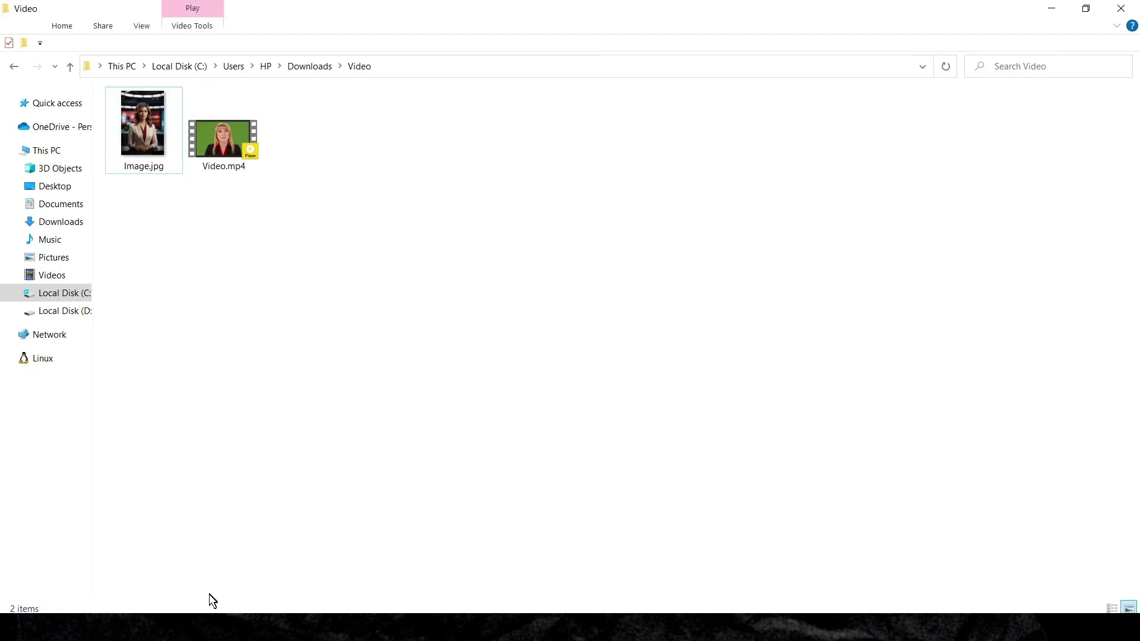
Step: Upload Image.jpg and Video.mp4 into the Colab session files
mouse_move(260, 628)
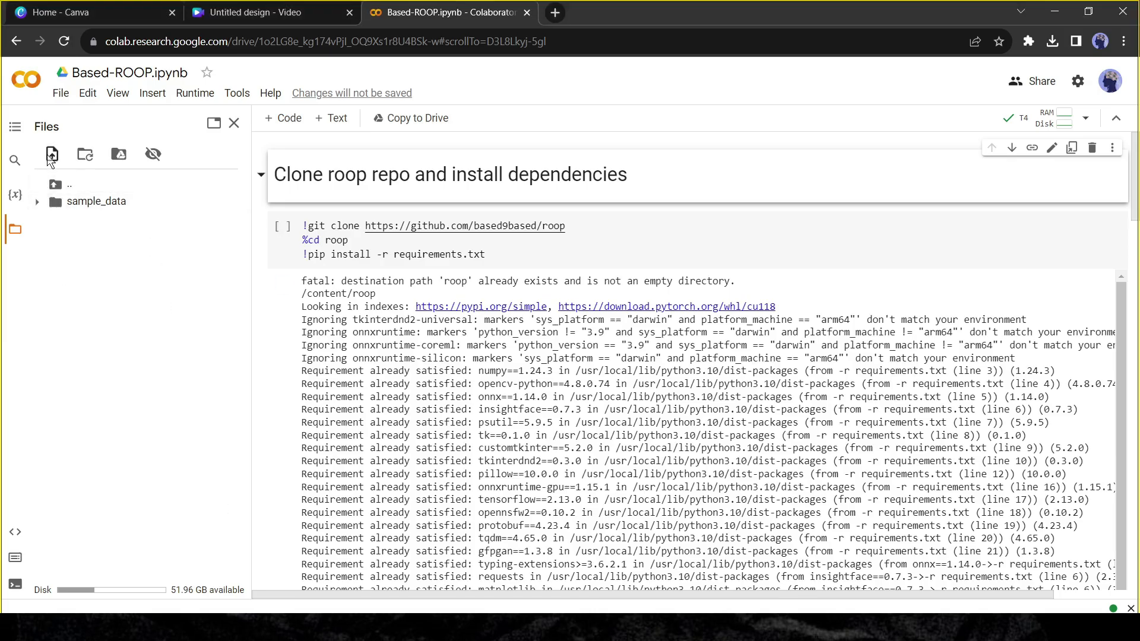
left_click(52, 156)
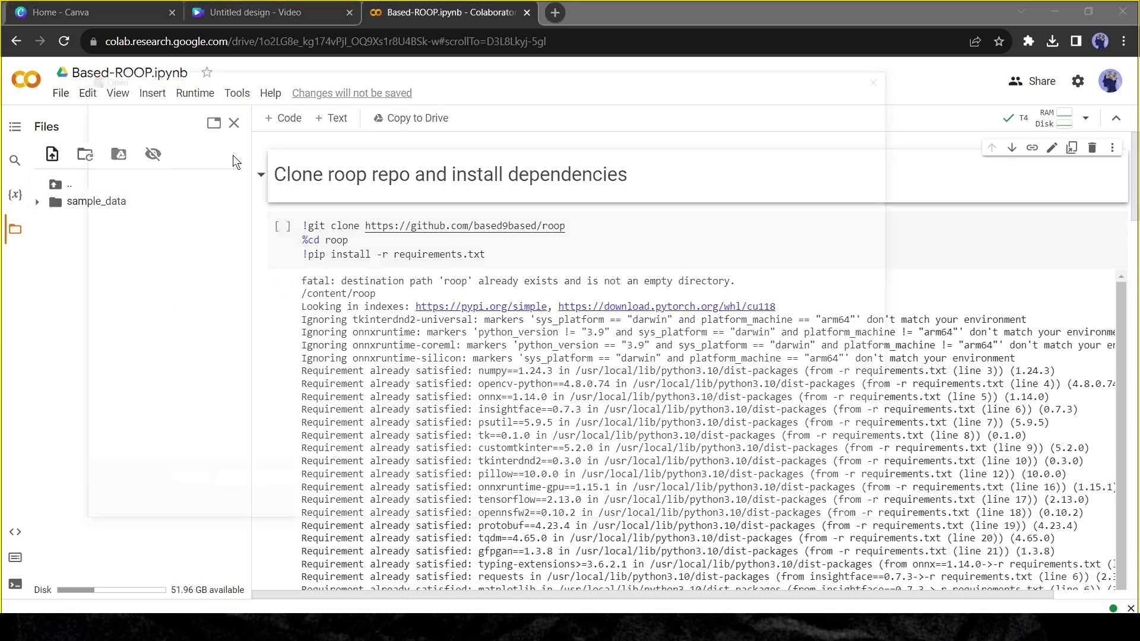
key("Return")
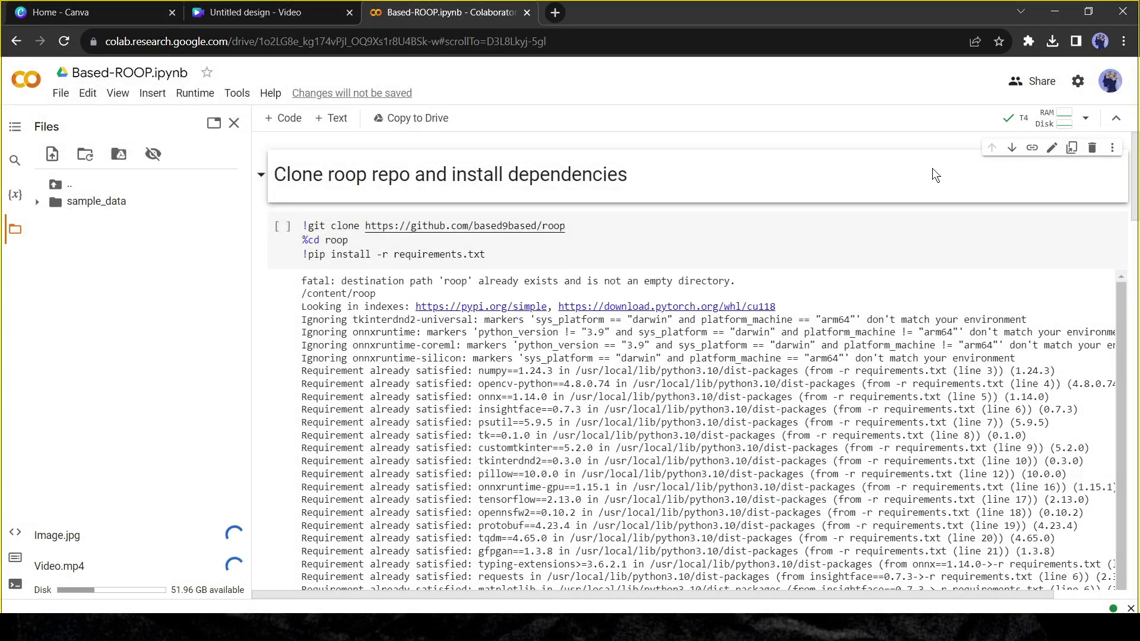
Step: Run the clone-and-install cell despite the warning, then run the download model cell
left_click(282, 227)
left_click(772, 408)
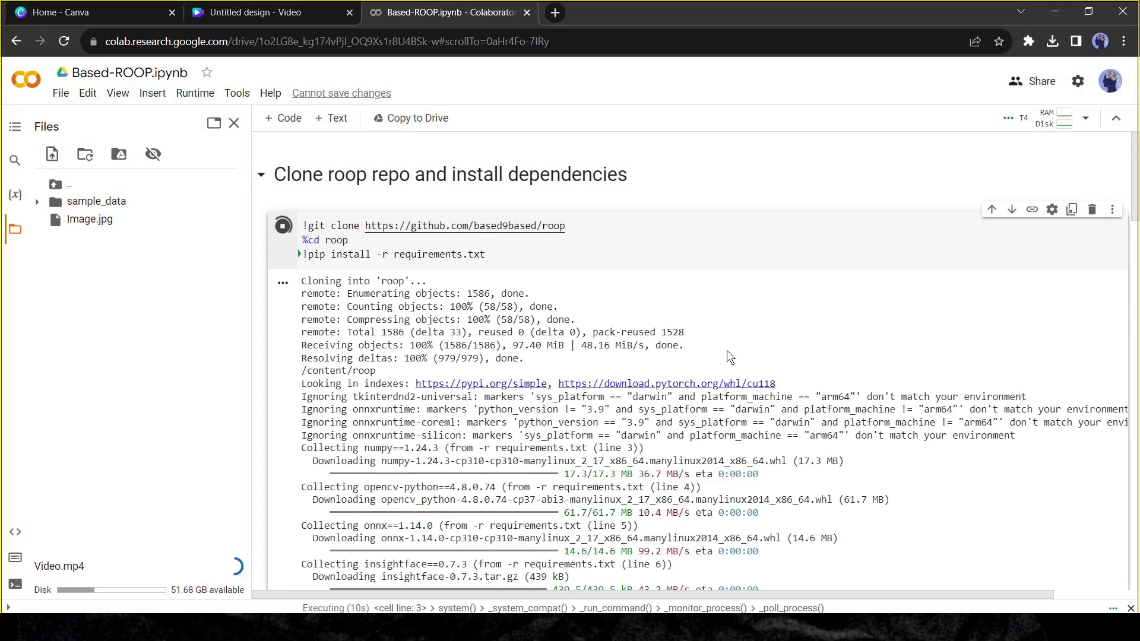
scroll(673, 273, "down", 2)
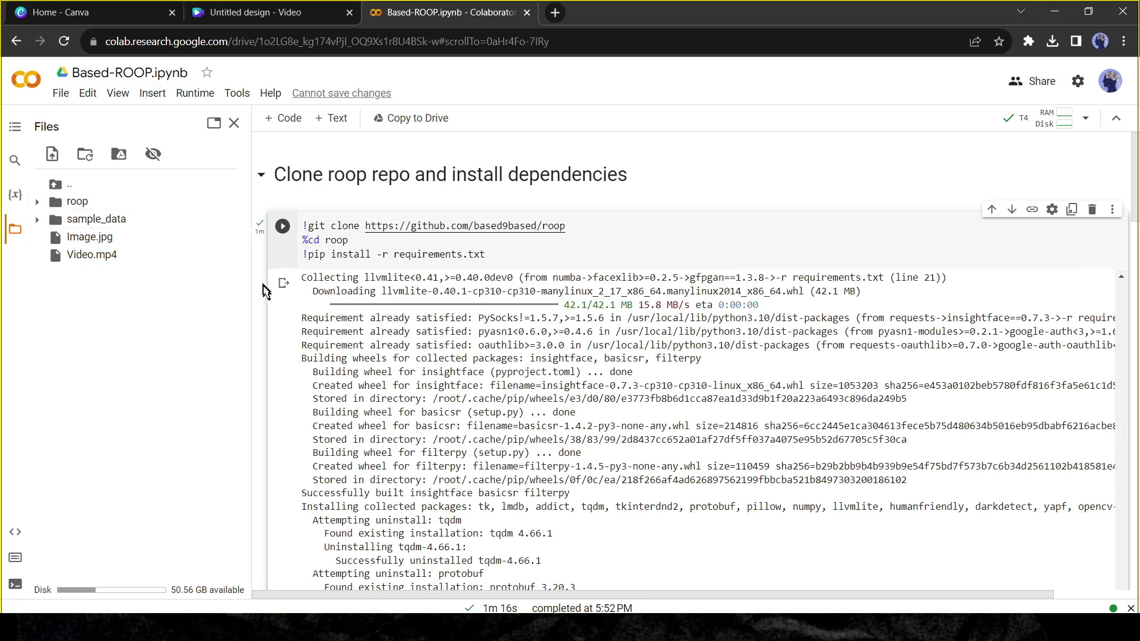
scroll(266, 291, "down", 10)
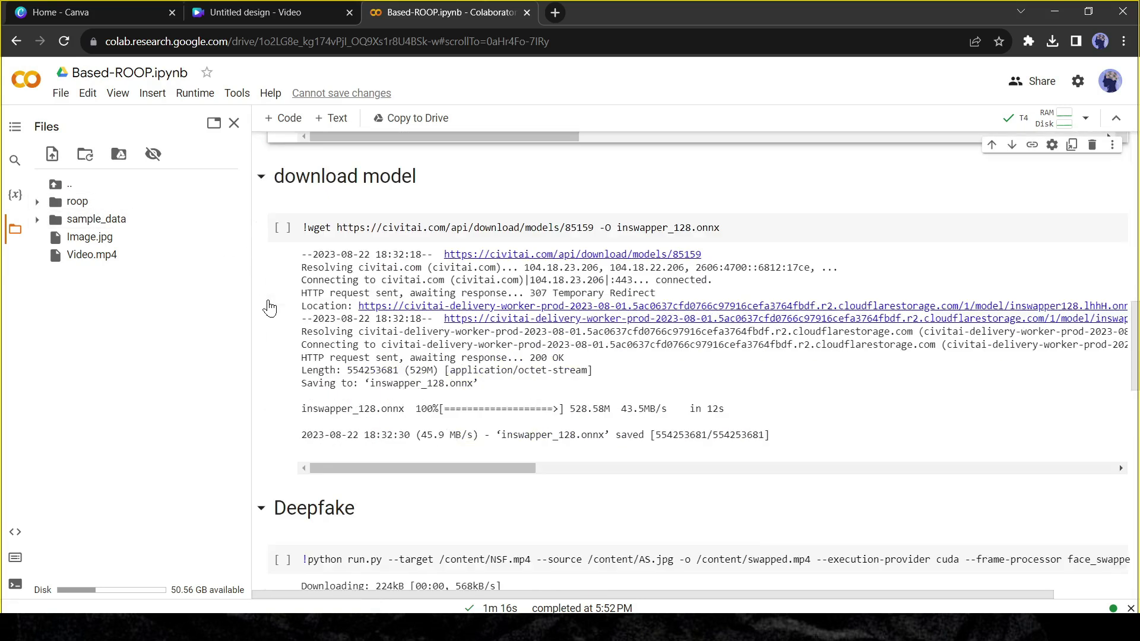
left_click(283, 206)
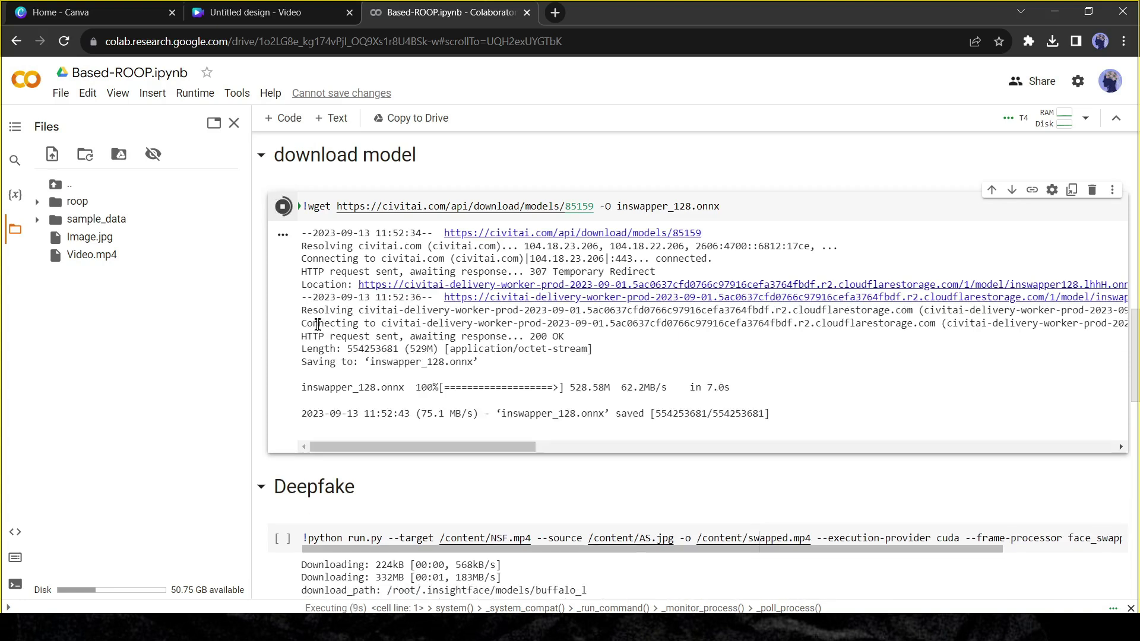
Step: Replace the NSF.mp4 target path in the Deepfake command with /content/Video.mp4
scroll(310, 324, "down", 3)
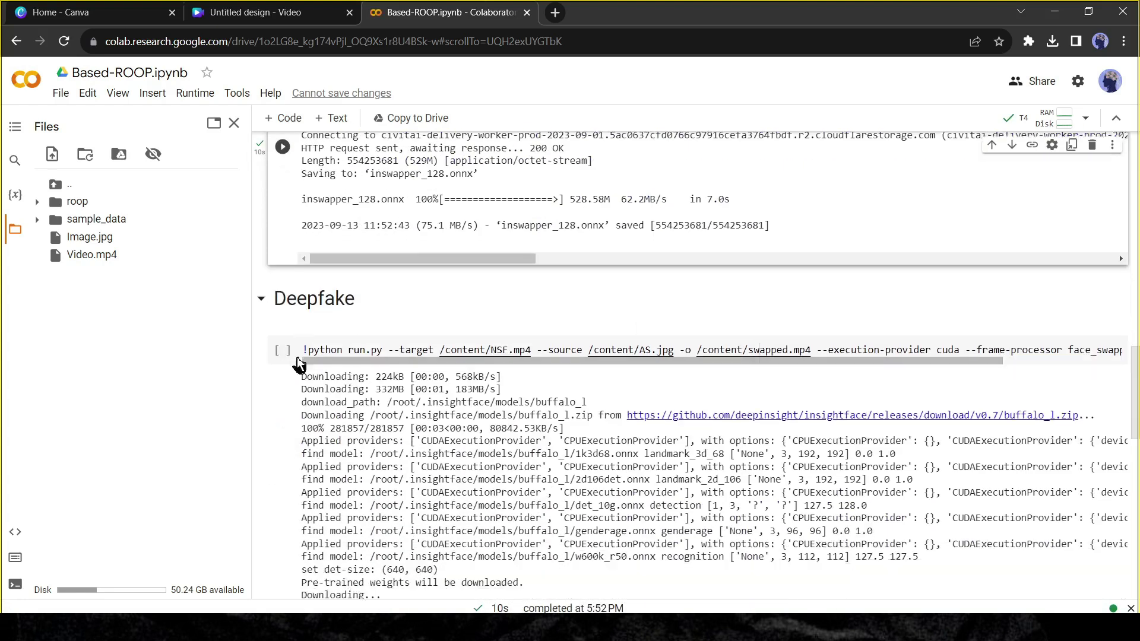
scroll(309, 408, "down", 1)
left_click(344, 264)
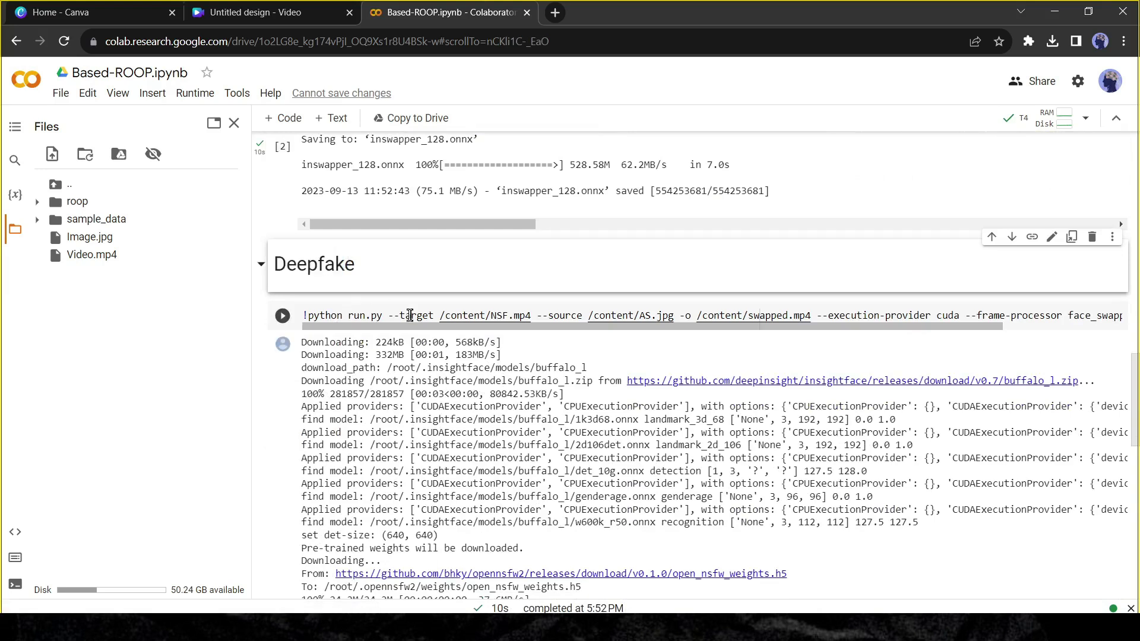
left_click_drag(401, 316, 525, 314)
left_click(486, 316)
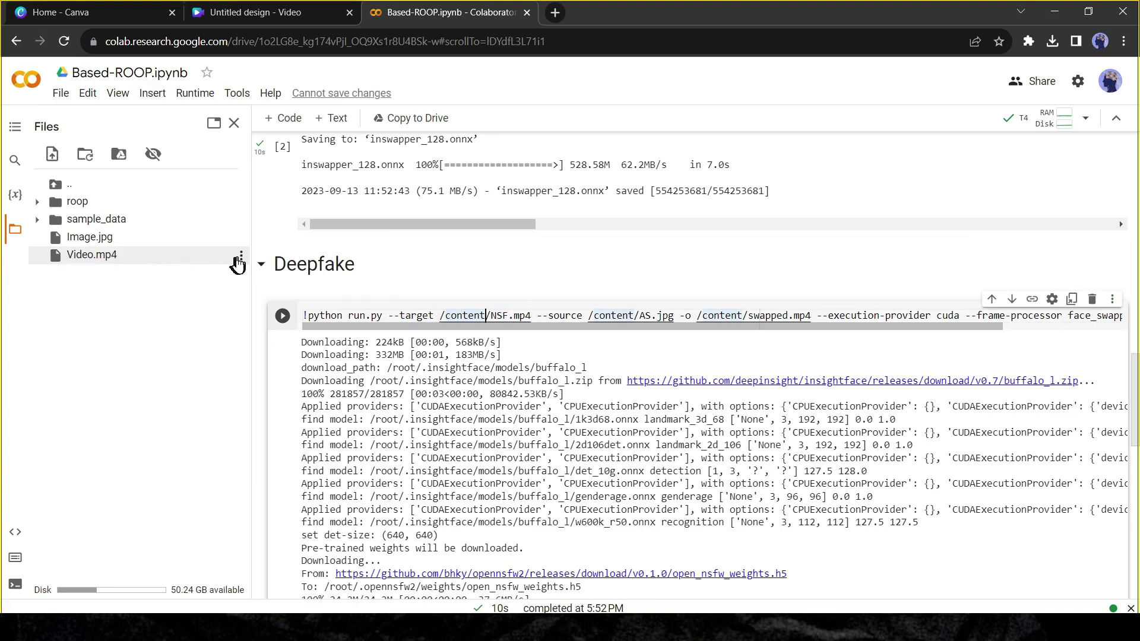
left_click(240, 261)
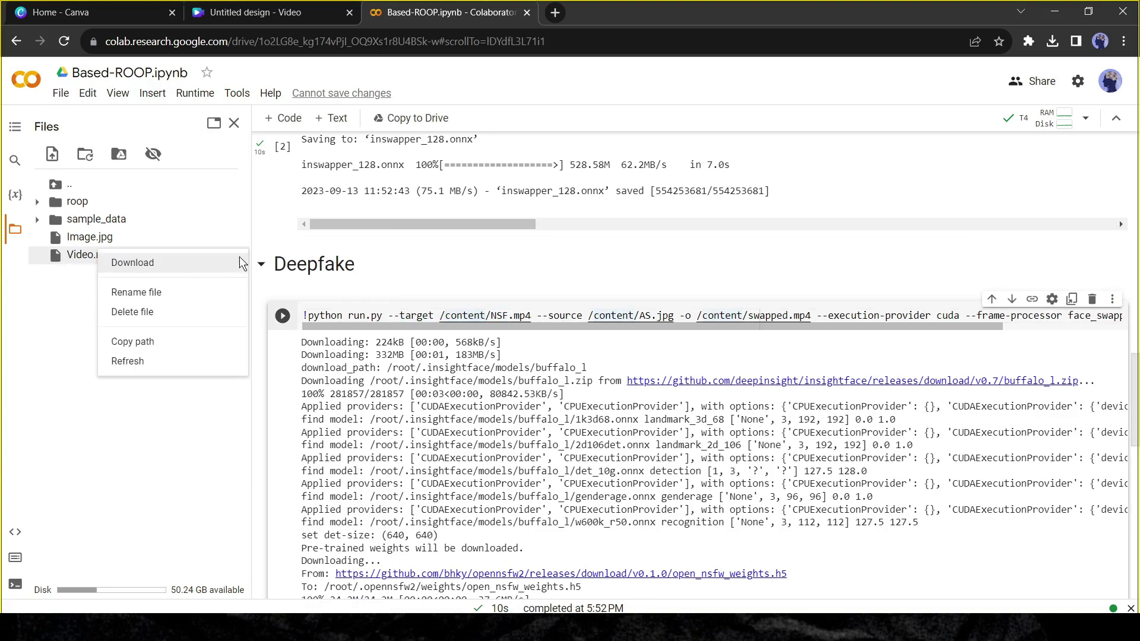
left_click(134, 342)
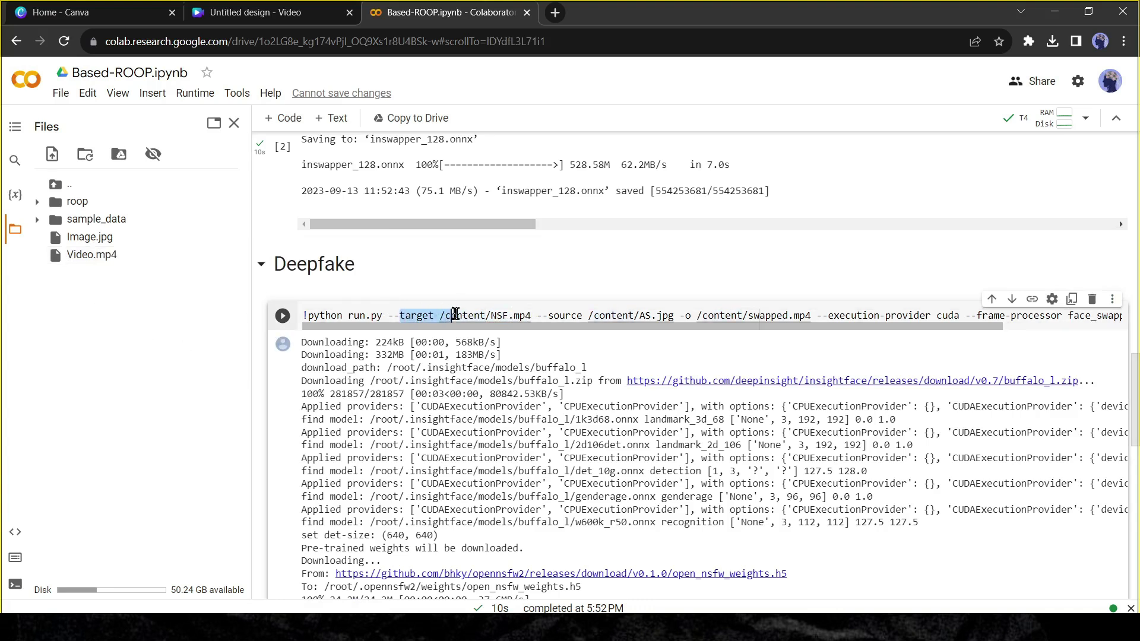
key("ctrl+v")
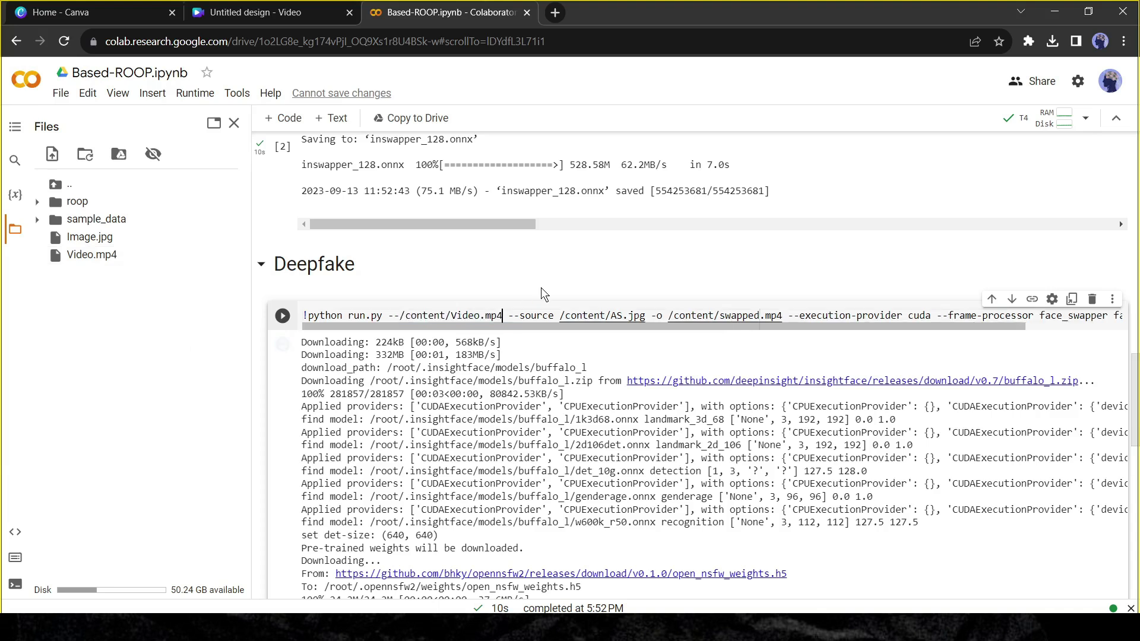
key("ctrl+Return")
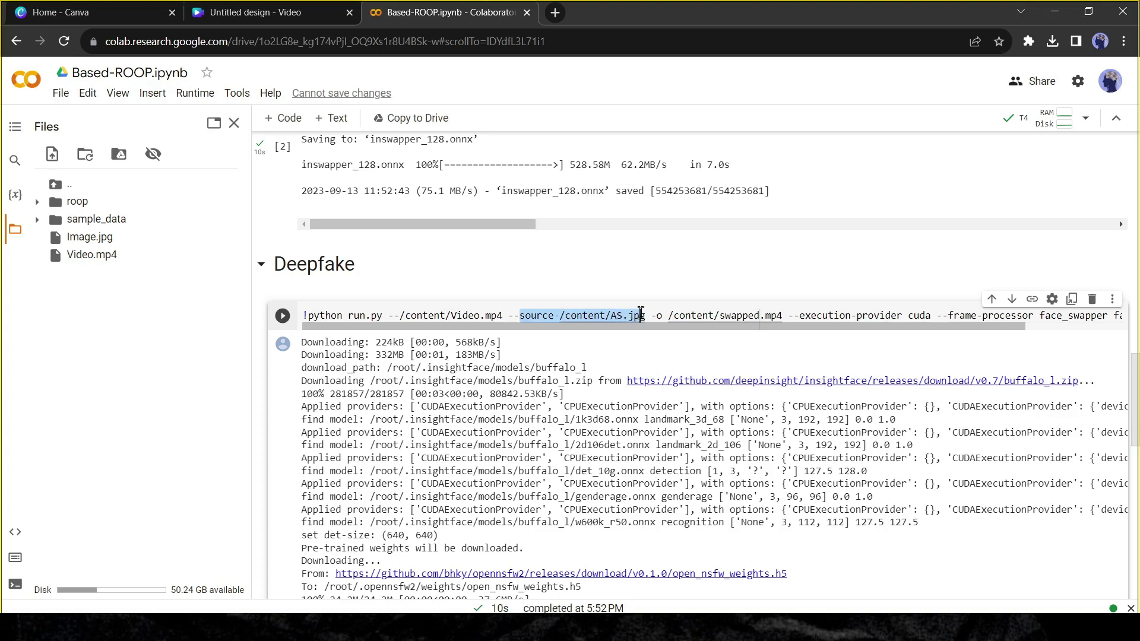
Step: Replace the AS.jpg source path with /content/Image.jpg and run the face-swap command
left_click(597, 315)
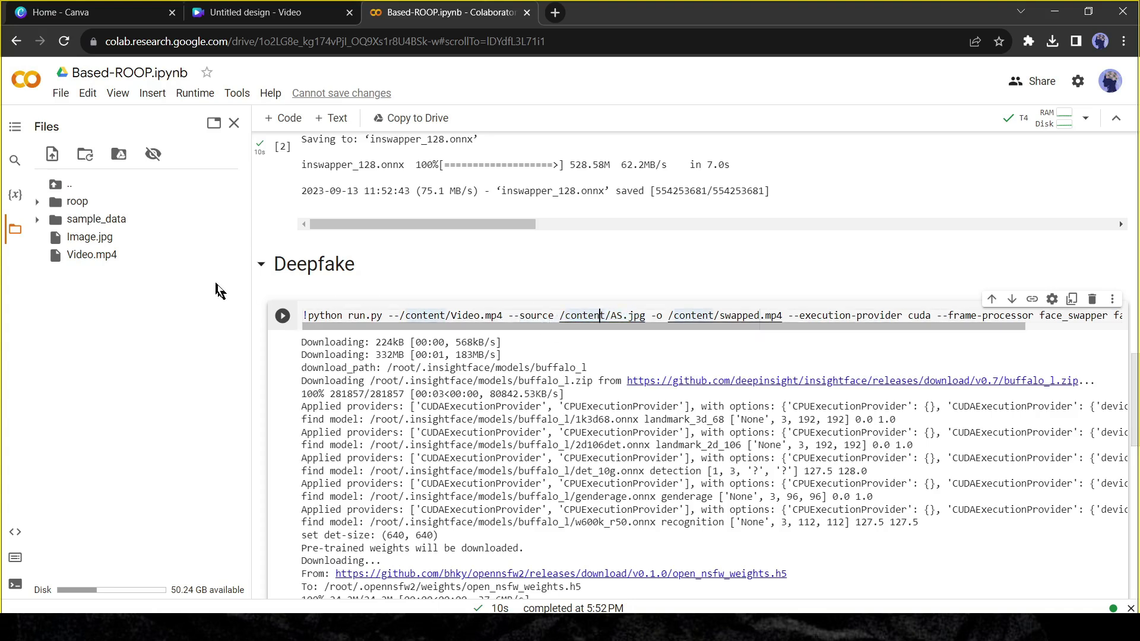
left_click(242, 238)
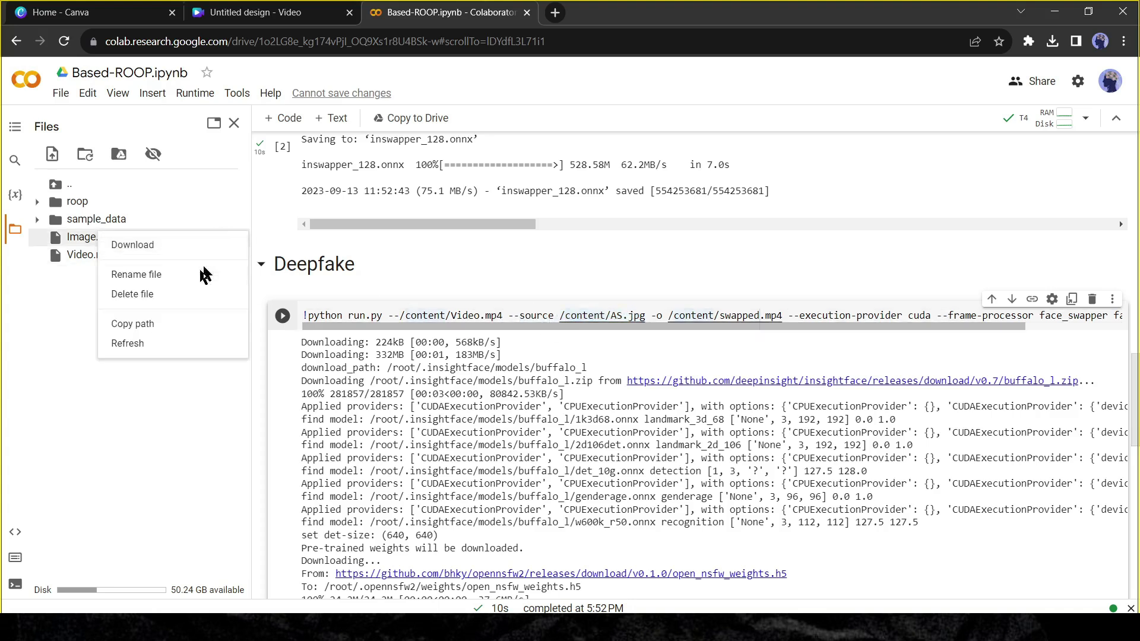
left_click(184, 330)
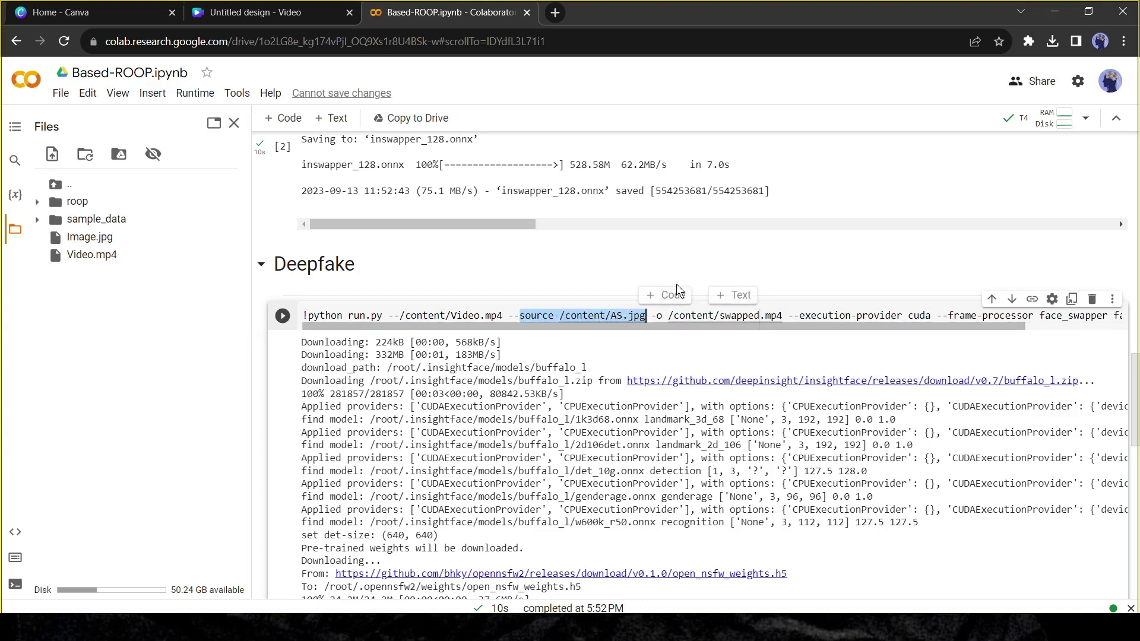
key("ctrl+v")
key("ctrl+z")
left_click_drag(560, 315, 645, 315)
key("ctrl+v")
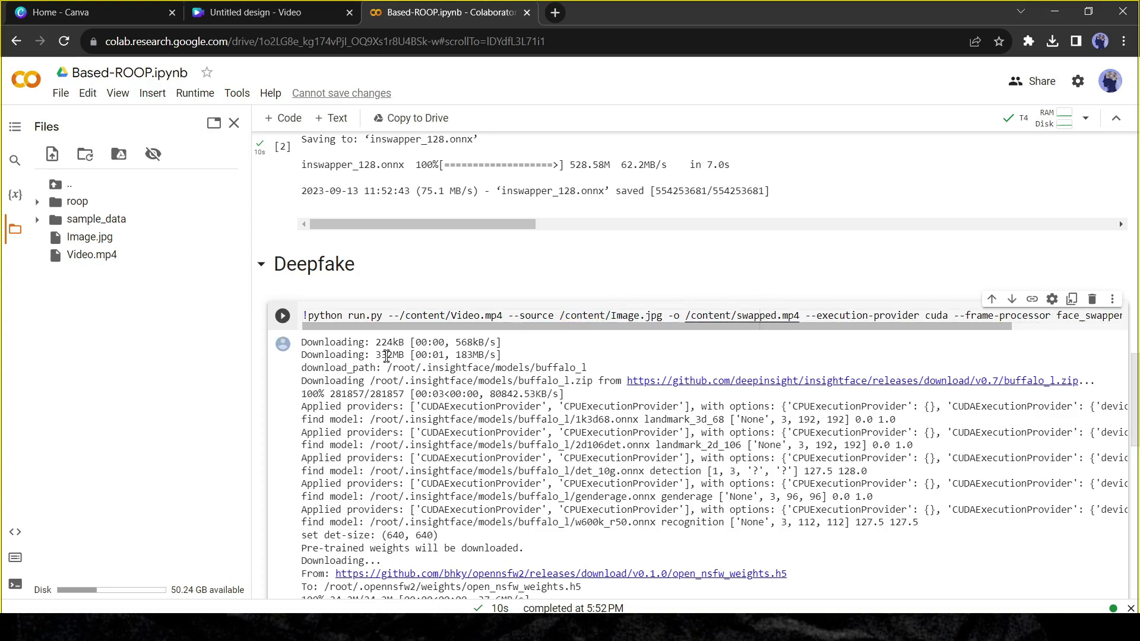
key("ctrl+Return")
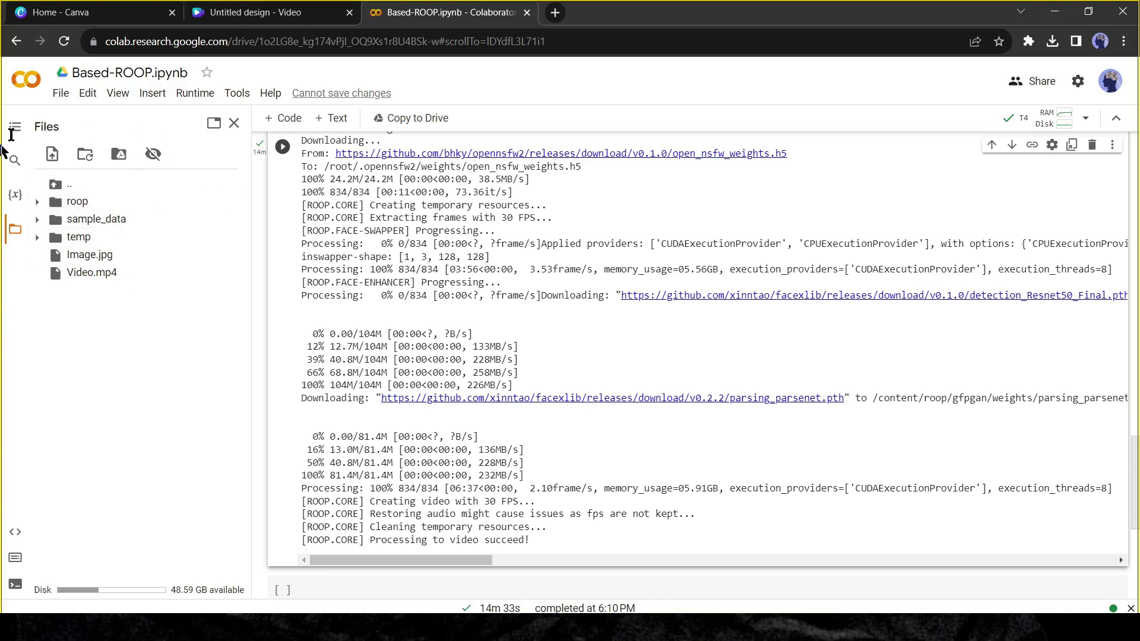
Step: Refresh the session files so swapped.mp4 appears, and bring up its options
left_click(86, 156)
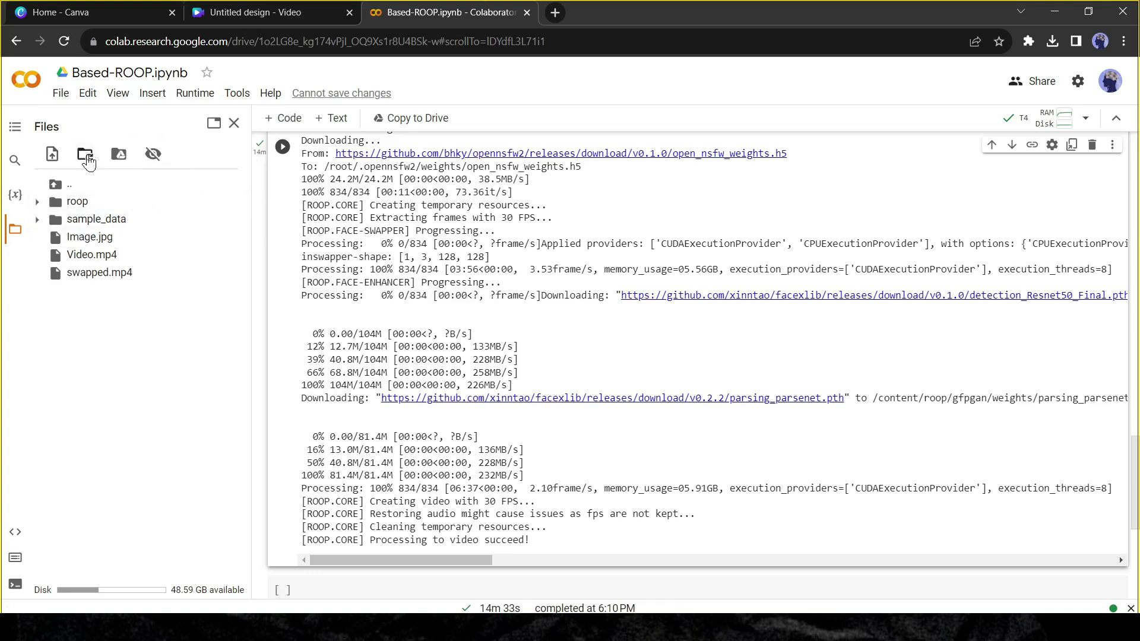
right_click(243, 279)
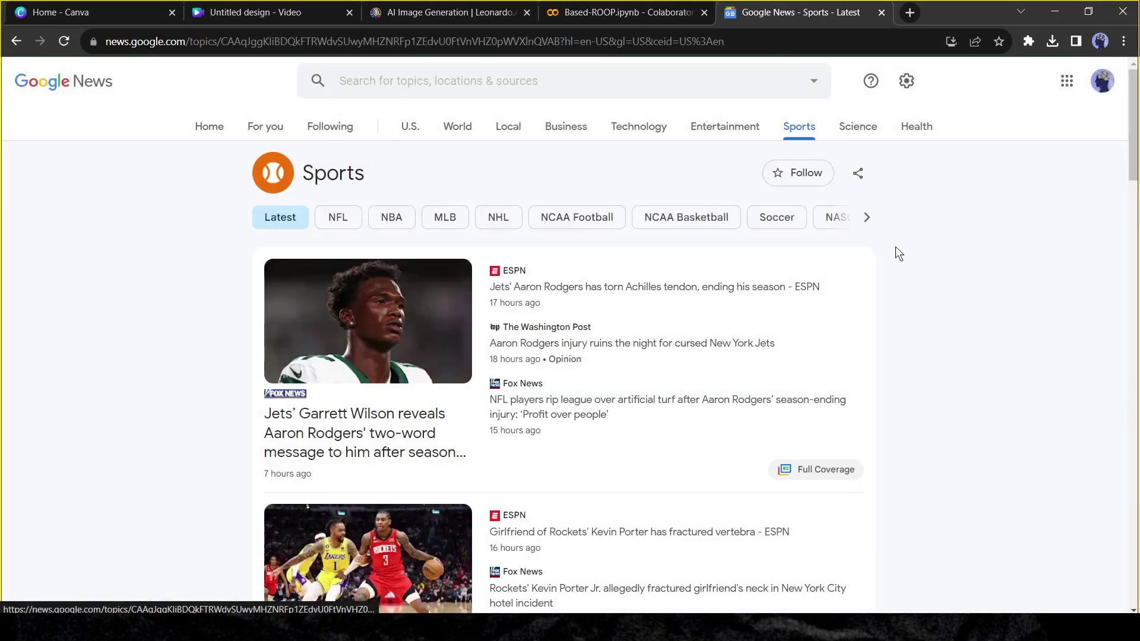
Step: Open the Garrett Wilson article and paste its first selected paragraphs into the Google Doc
scroll(896, 247, "down", 1)
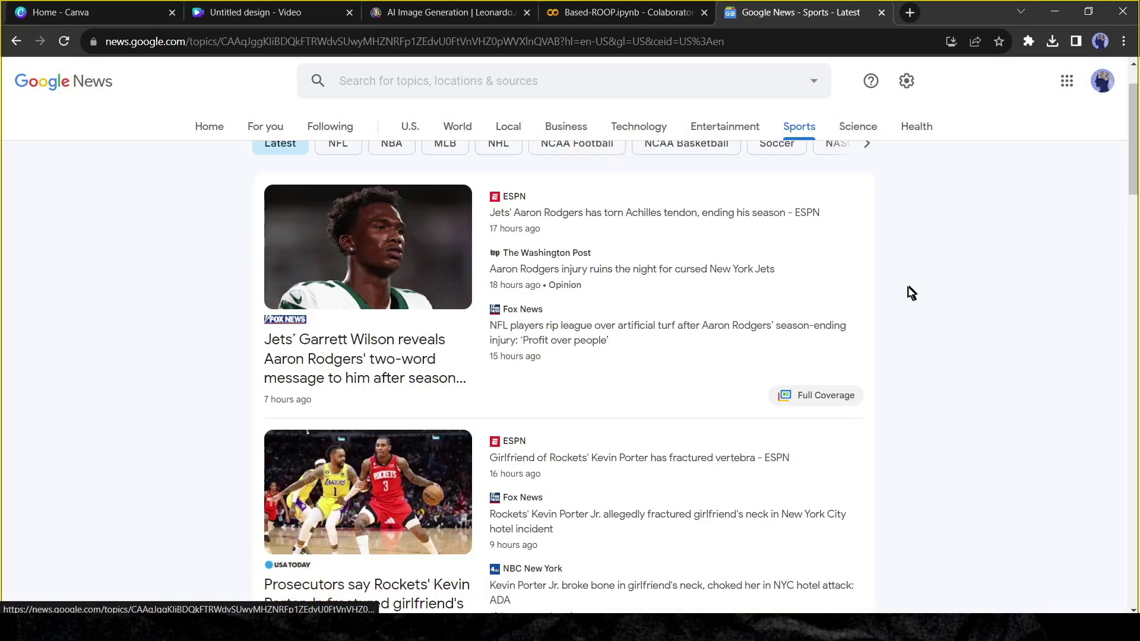
left_click(376, 340)
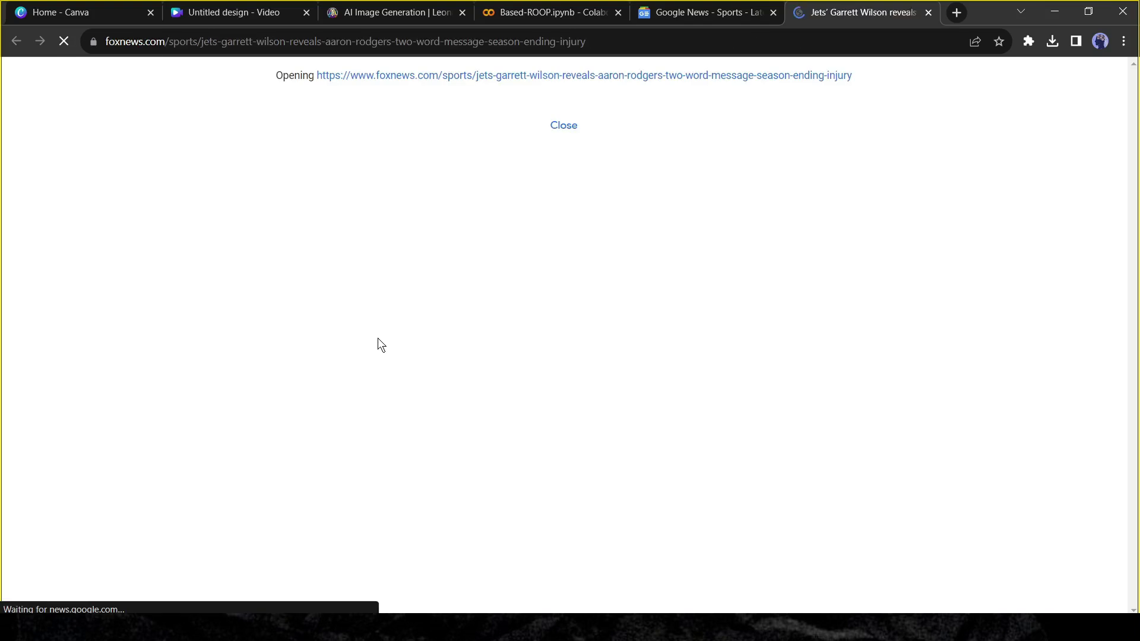
scroll(378, 338, "down", 10)
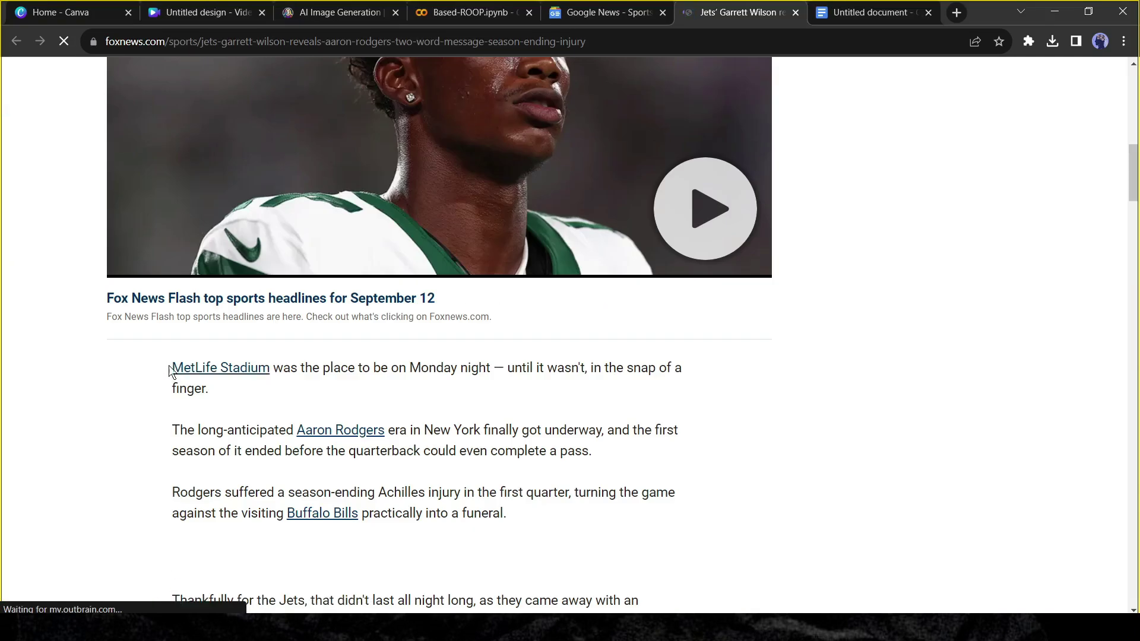
left_click_drag(173, 145, 238, 461)
left_click(868, 11)
key("ctrl+v")
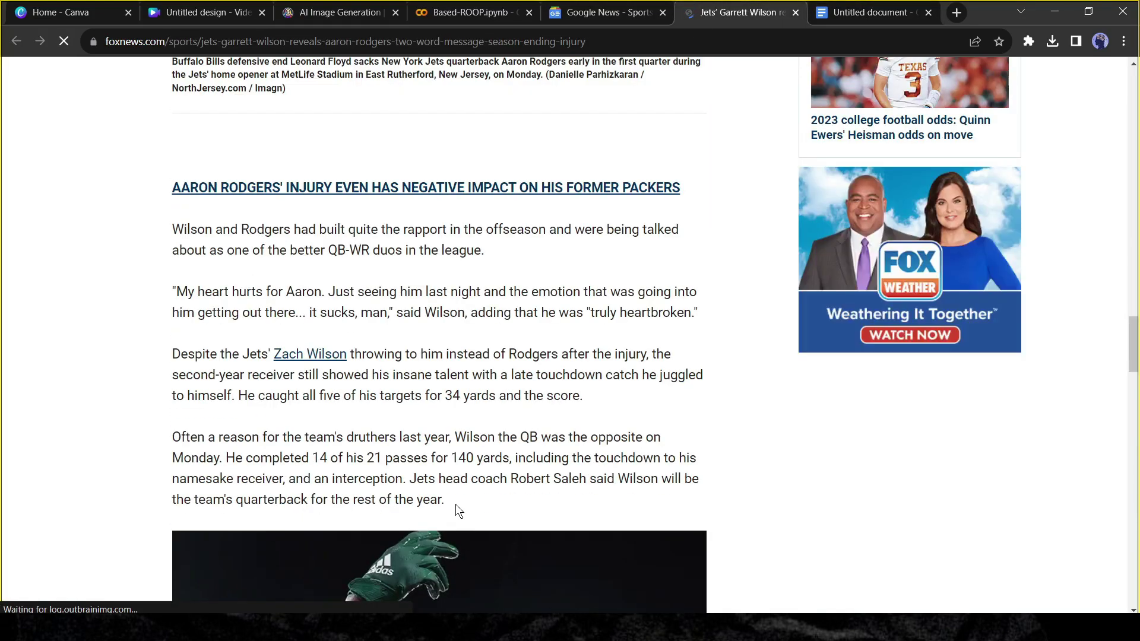
Step: Copy four more article paragraphs and paste them at the end of the doc
left_click_drag(181, 301, 464, 423)
key("ctrl+c")
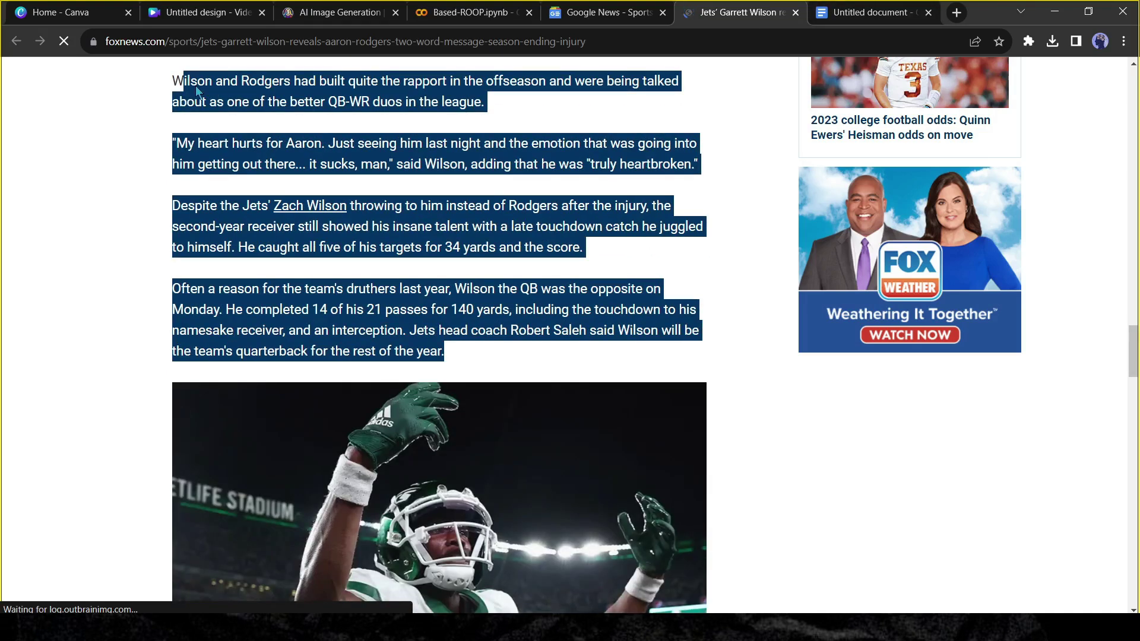
key("ctrl+Tab")
key("ctrl+v")
Step: Close the Fox News, Google News, ROOP notebook, Leonardo.Ai and Canva tabs
left_click(784, 12)
left_click(796, 13)
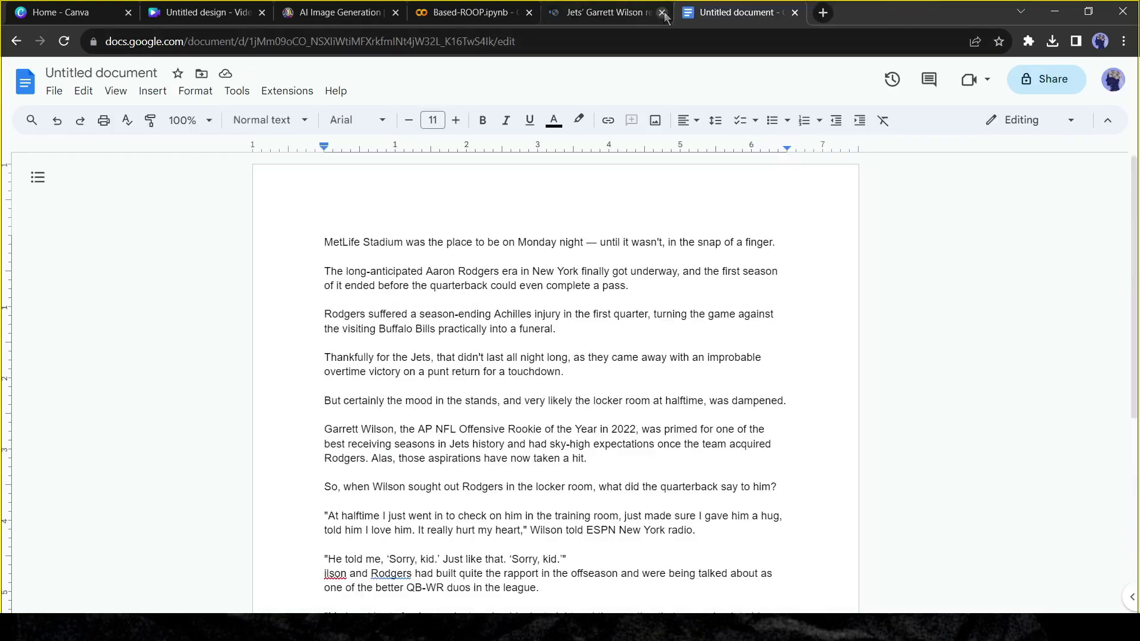
left_click(662, 12)
left_click(529, 12)
left_click(642, 125)
left_click(528, 12)
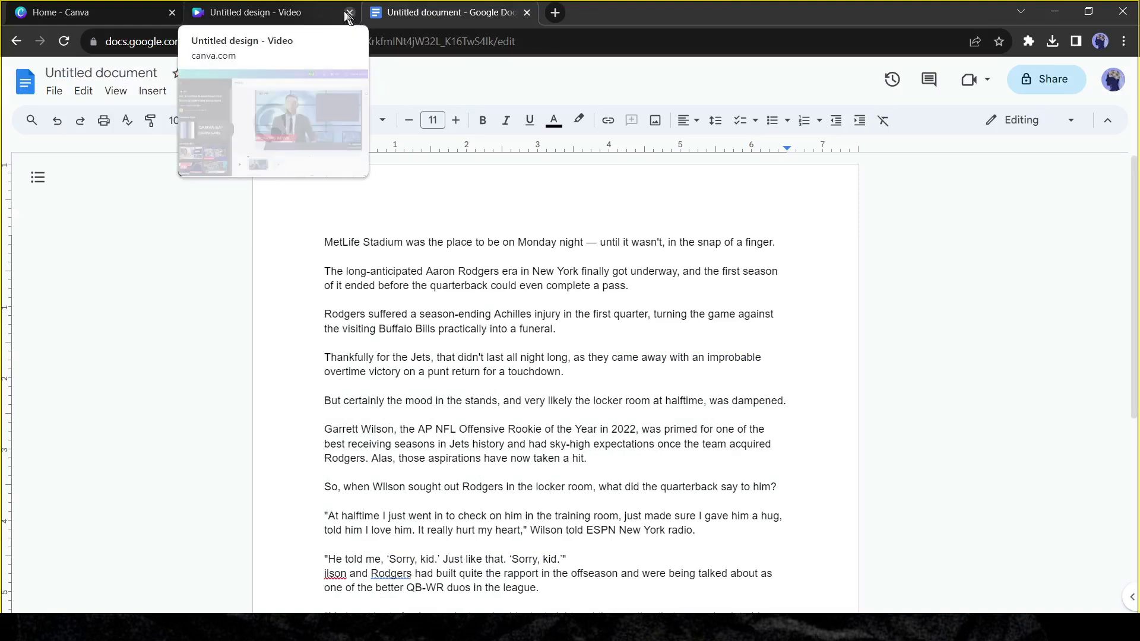
left_click(172, 13)
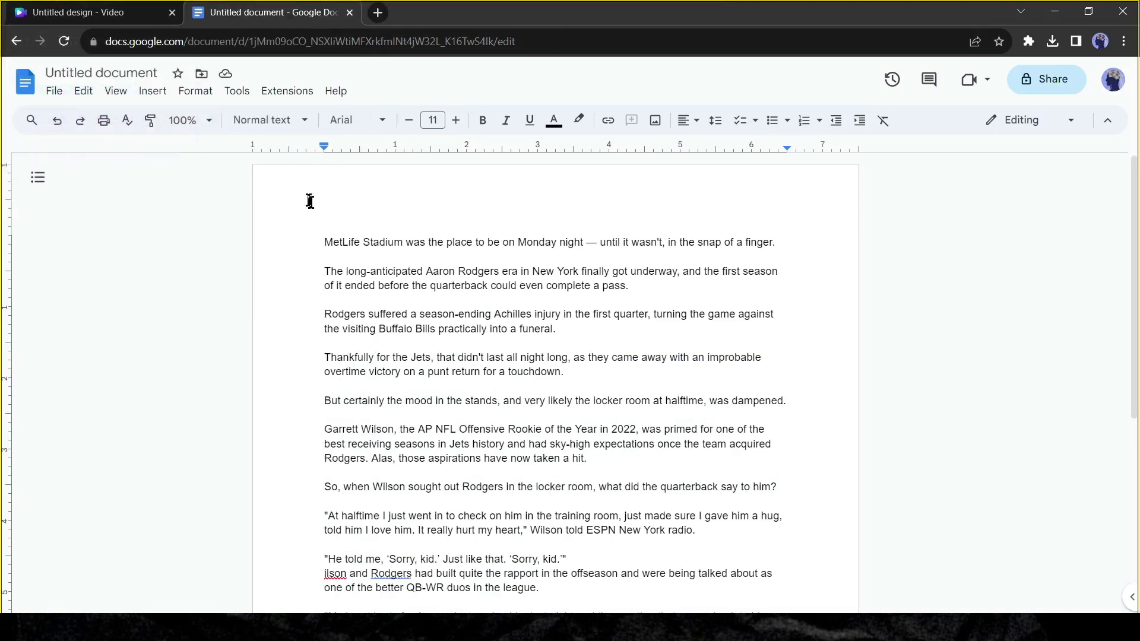
scroll(318, 512, "down", 4)
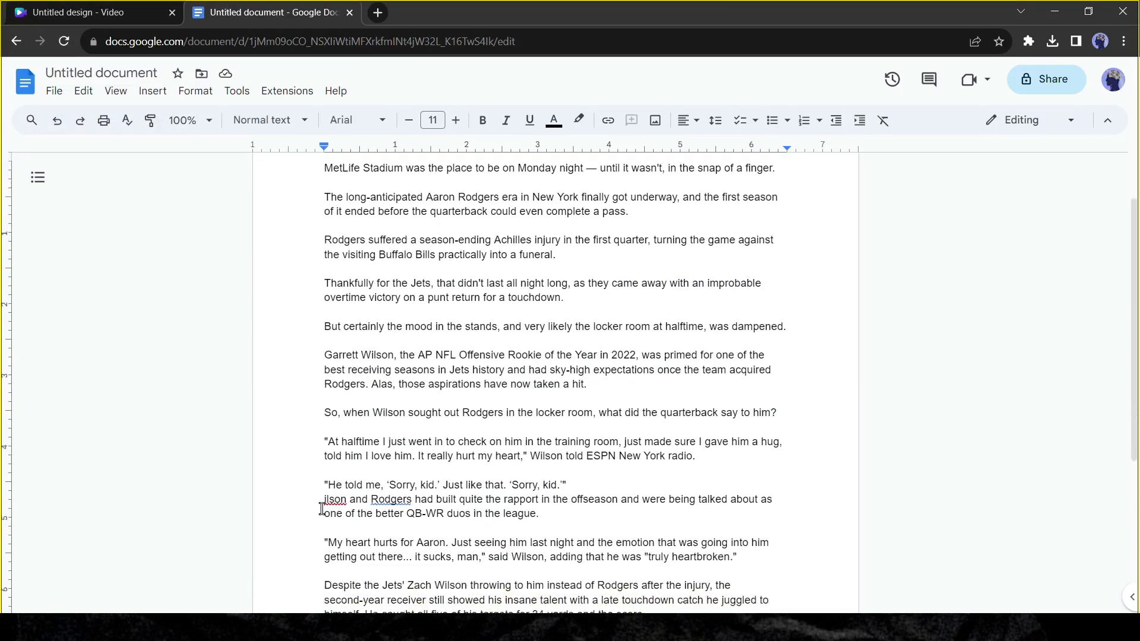
scroll(320, 513, "up", 4)
scroll(316, 516, "down", 3)
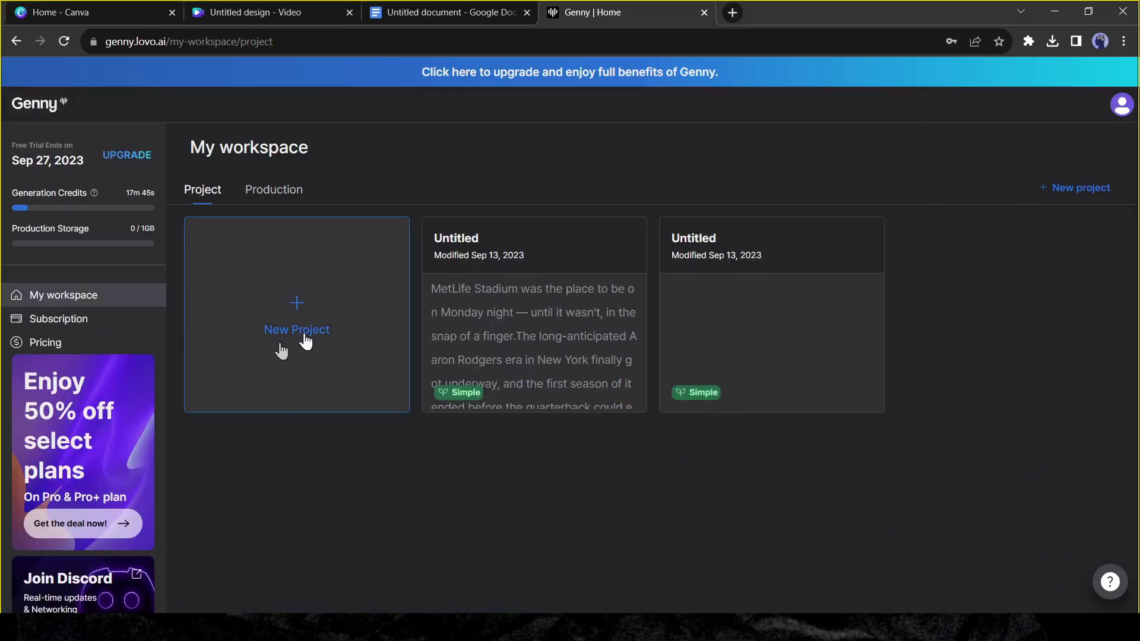
Step: Create a new Simple Mode Genny project with the Sophia voice, and select the whole news article in Google Docs
left_click(280, 301)
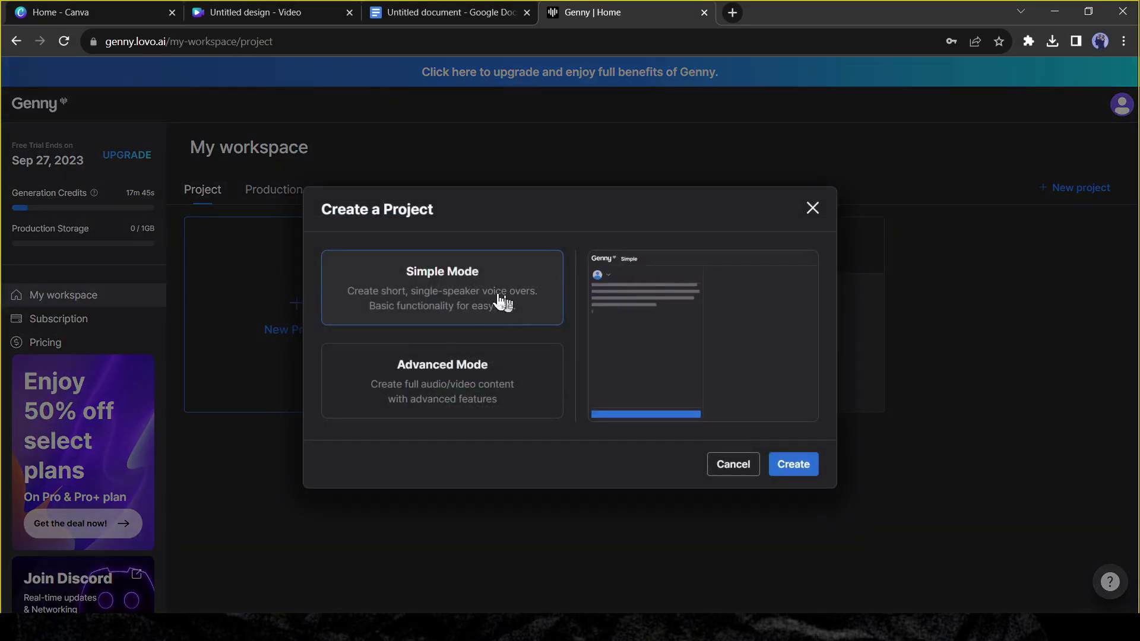
left_click(780, 472)
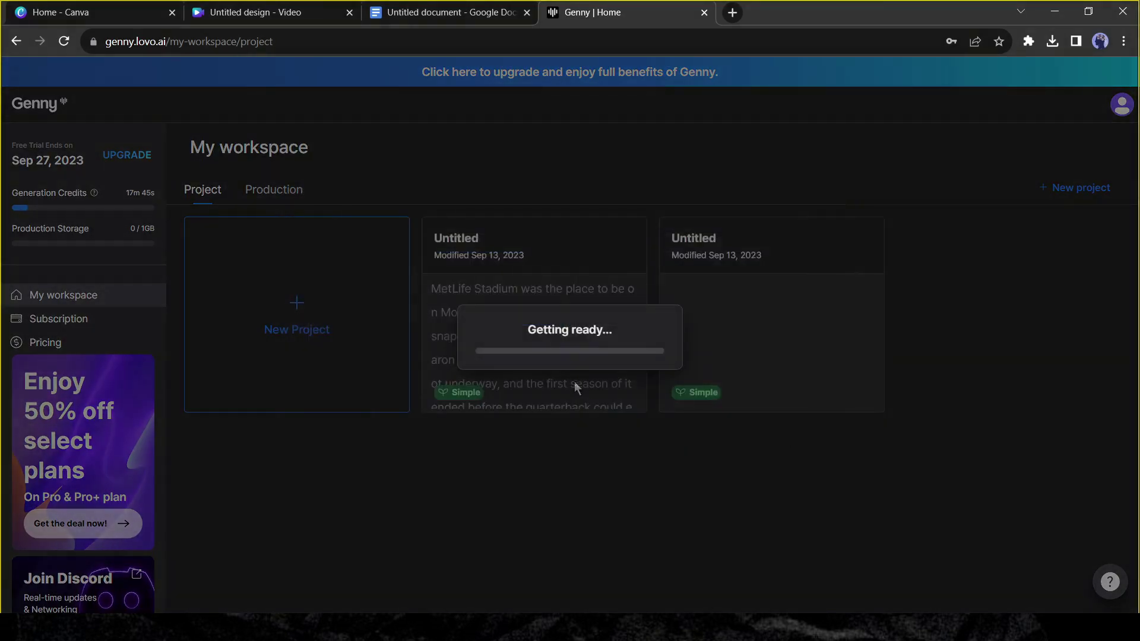
left_click(447, 10)
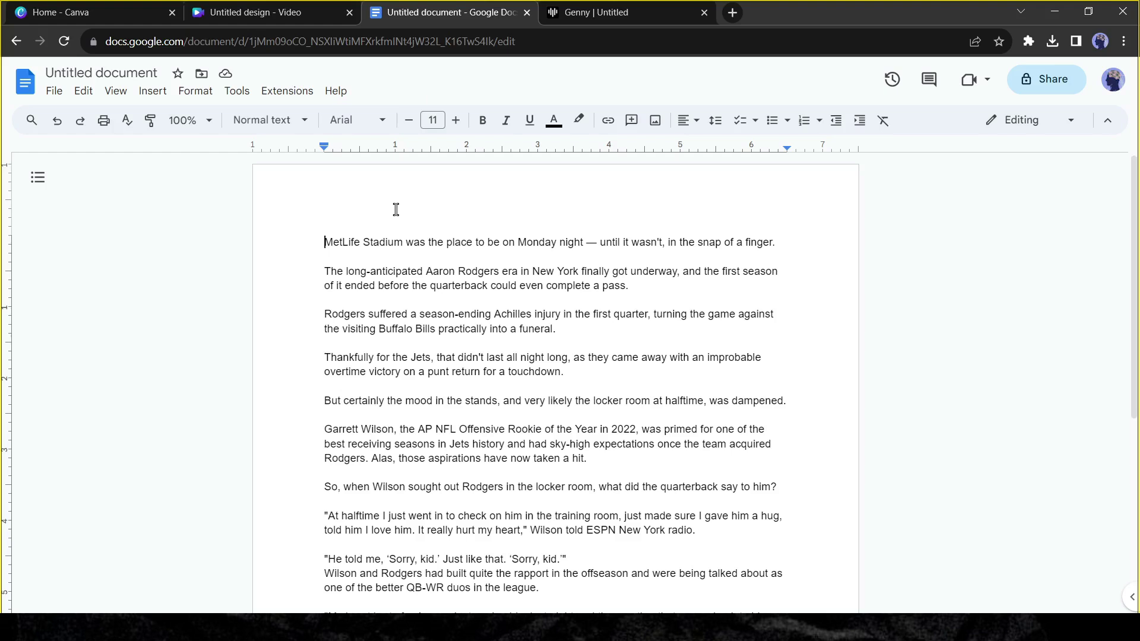
key("ctrl+a")
left_click(615, 12)
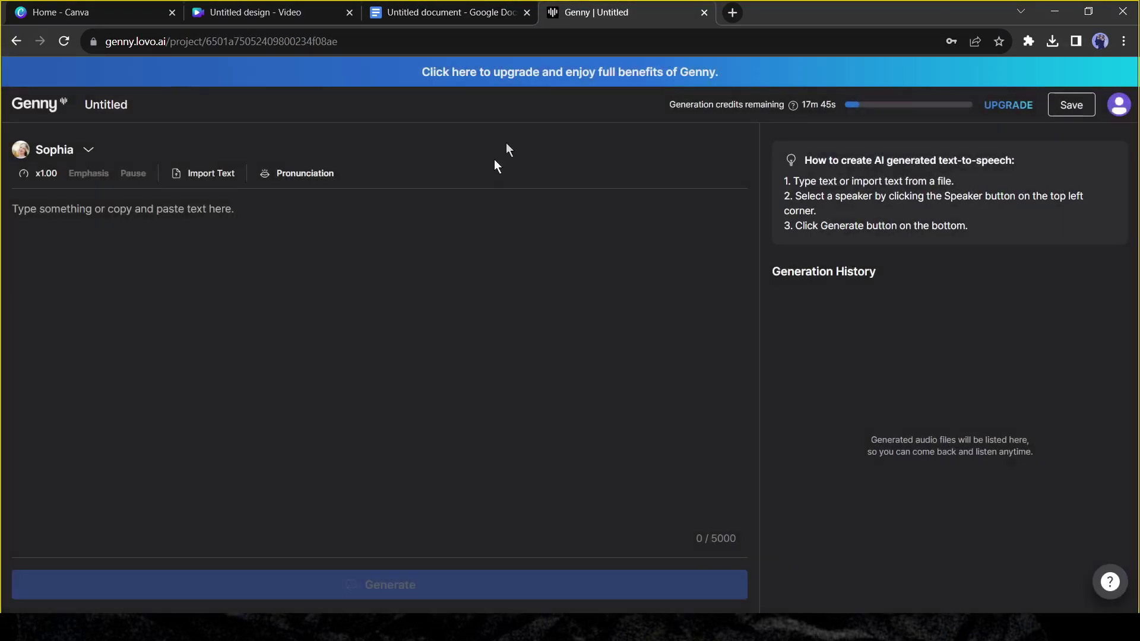
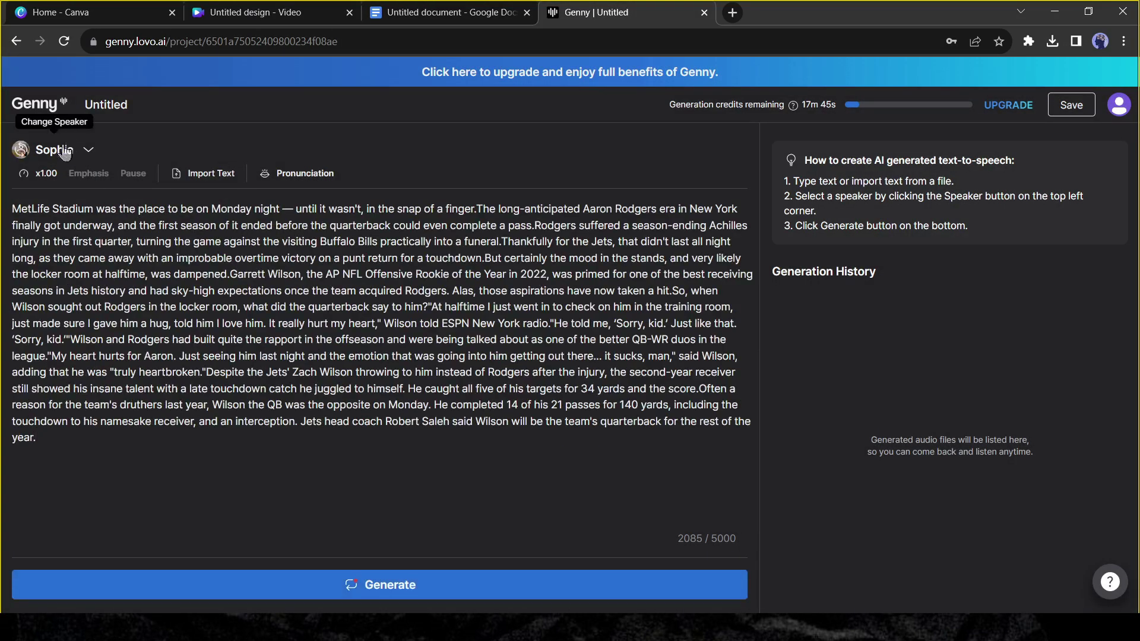
Step: Switch the narrator to Sophia Butler and generate the 2:13 voiceover of the Jets article
left_click(64, 153)
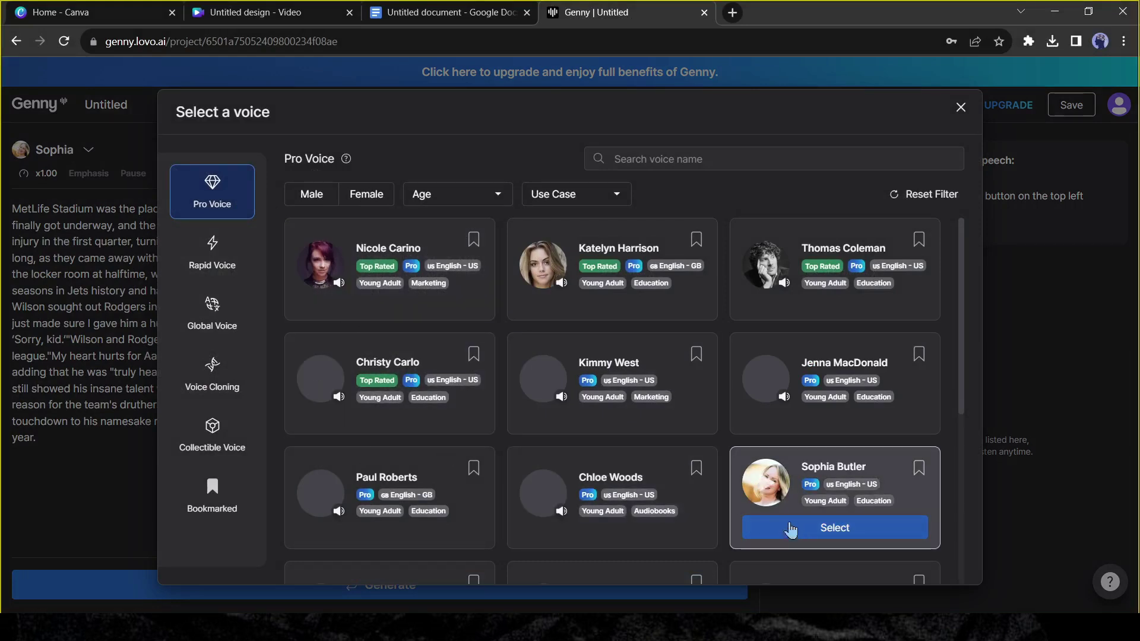
left_click(794, 529)
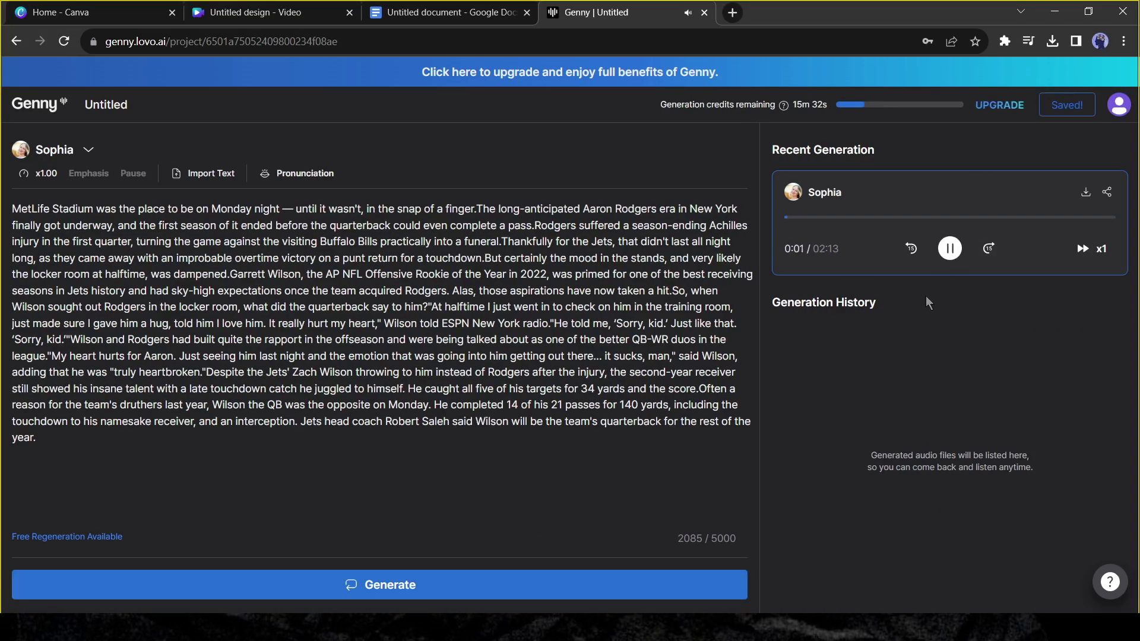
left_click(948, 259)
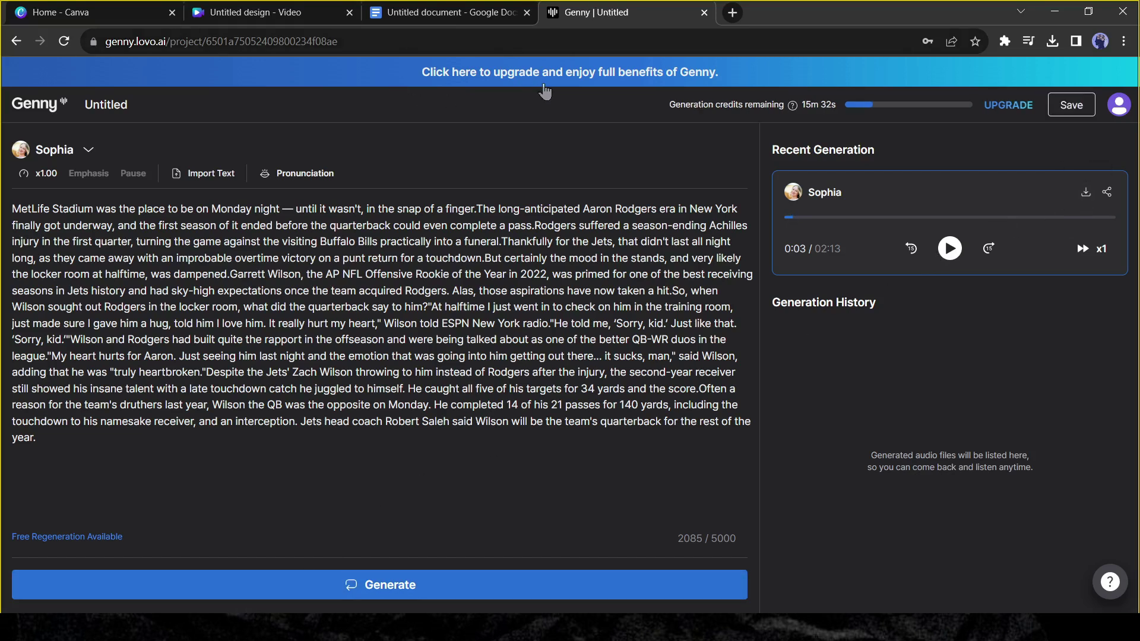
Step: Connect the Wav2Lip_simplified_v5 notebook to a GPU runtime and run the Step1 setup cell
left_click(520, 42)
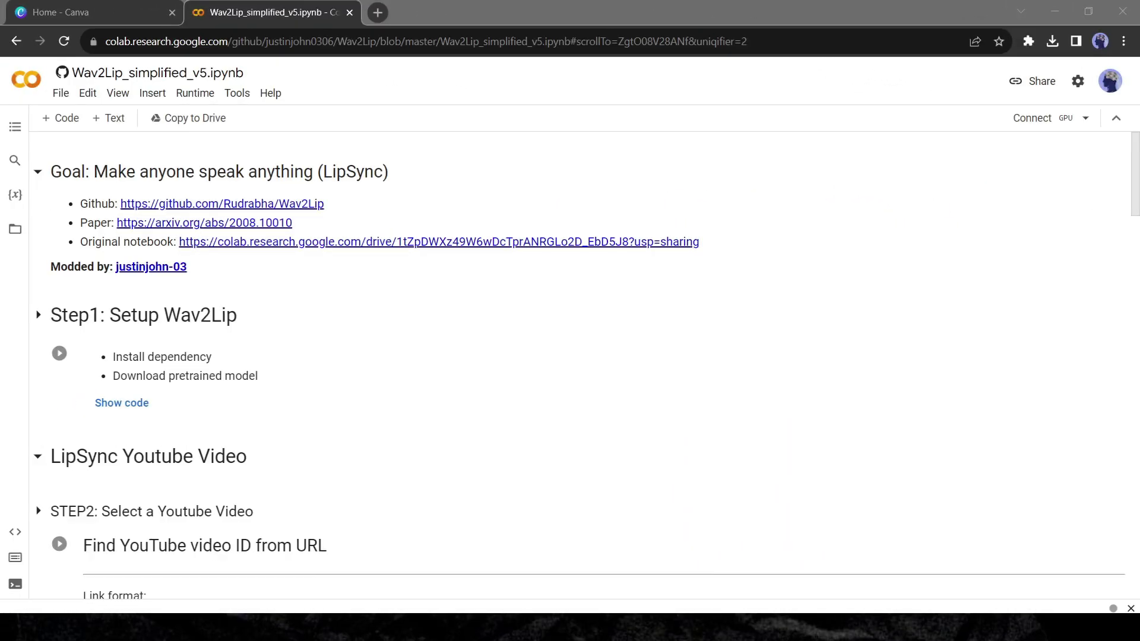
left_click(1032, 126)
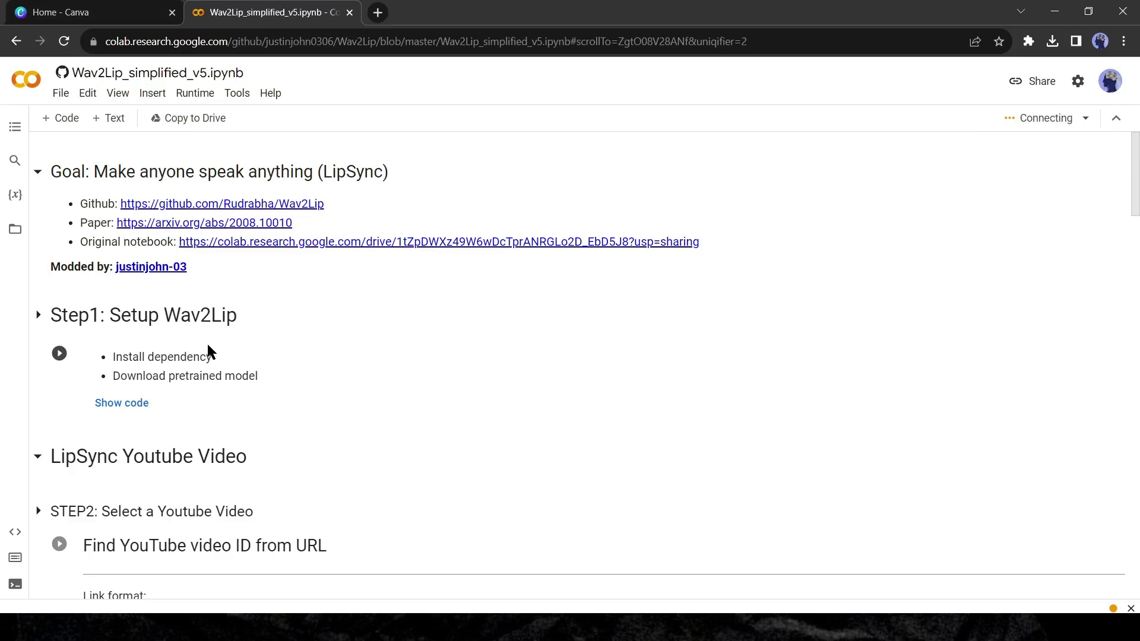
left_click(59, 353)
left_click(784, 408)
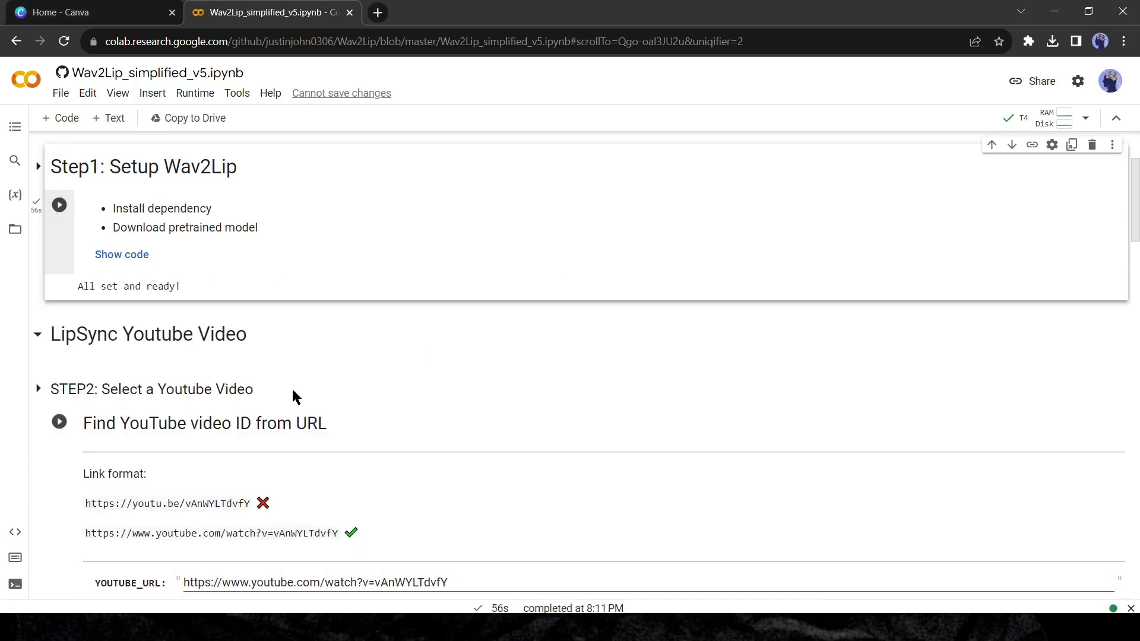
Step: Scroll the notebook down to the LipSync on Your Video File section
scroll(291, 388, "down", 9)
scroll(176, 479, "down", 1)
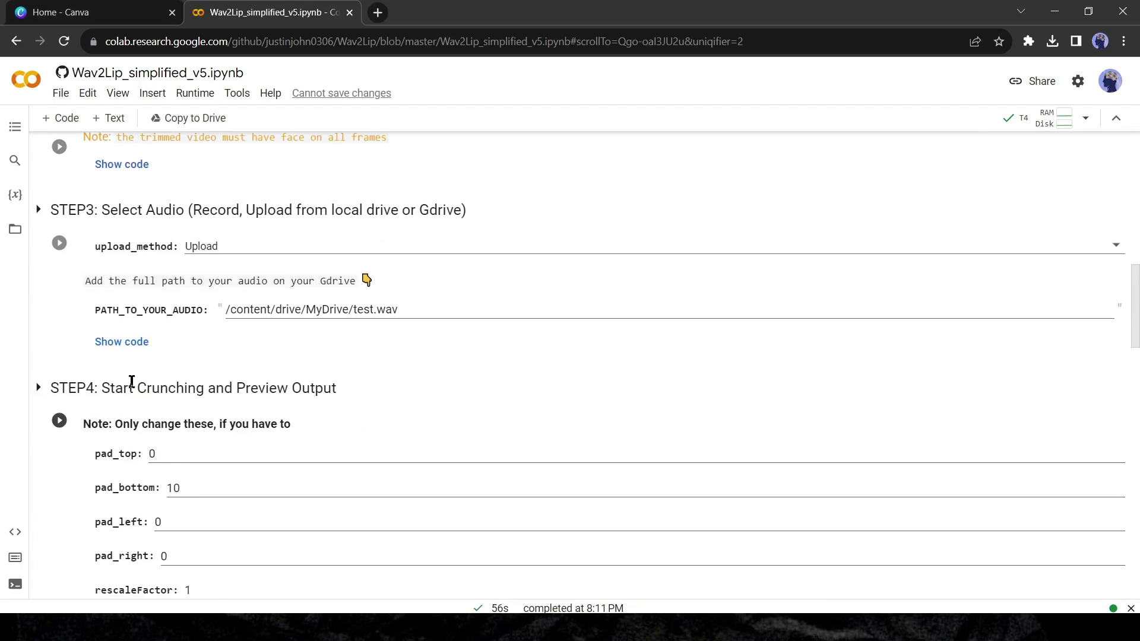
scroll(171, 382, "up", 6)
scroll(106, 357, "down", 4)
scroll(99, 349, "up", 7)
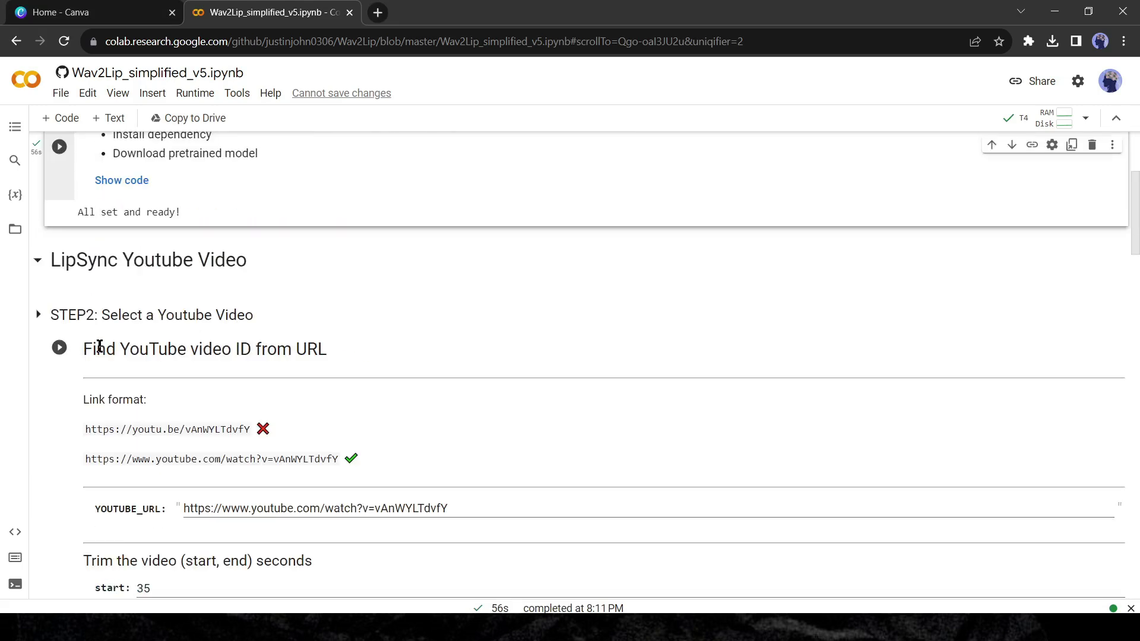
left_click_drag(57, 265, 182, 261)
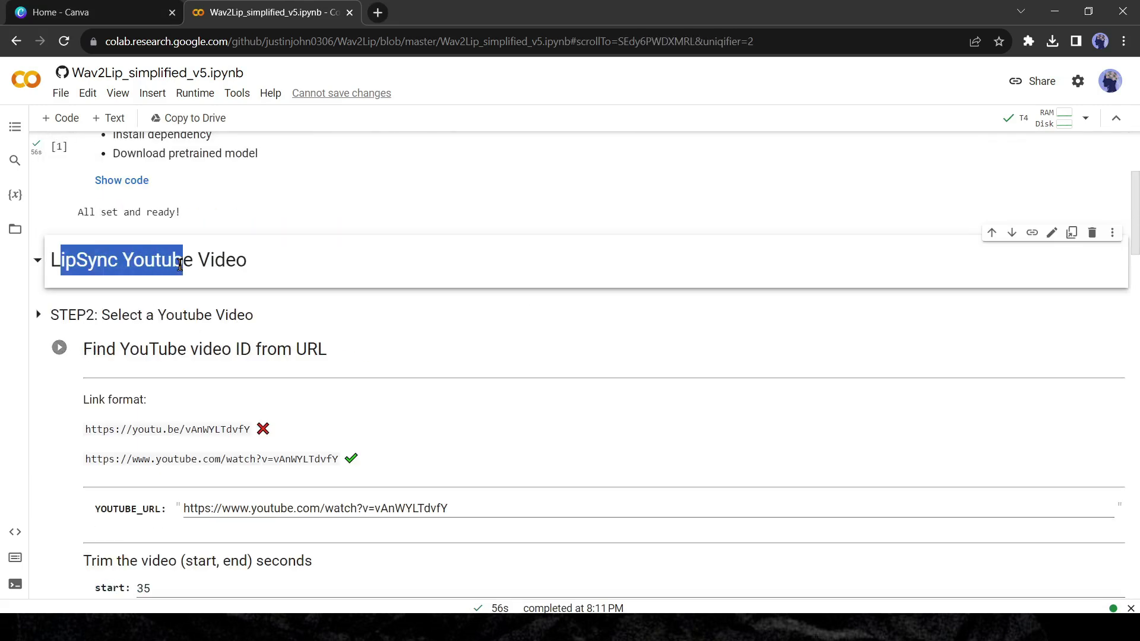
left_click(207, 262)
scroll(226, 264, "up", 2)
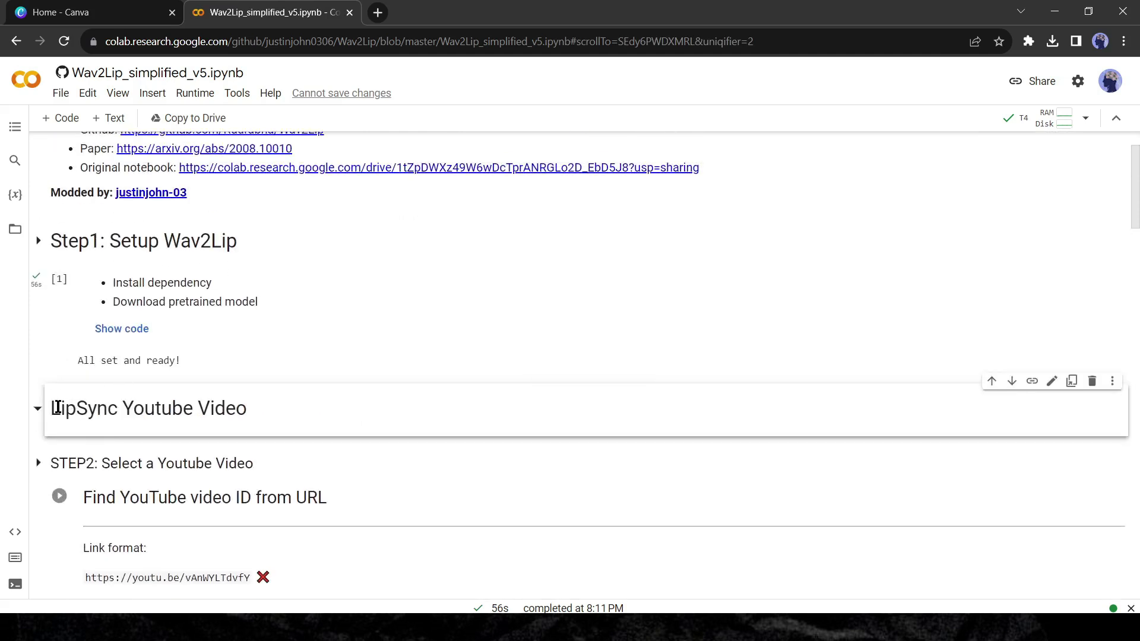
left_click_drag(53, 408, 238, 410)
left_click(191, 416)
scroll(74, 420, "down", 15)
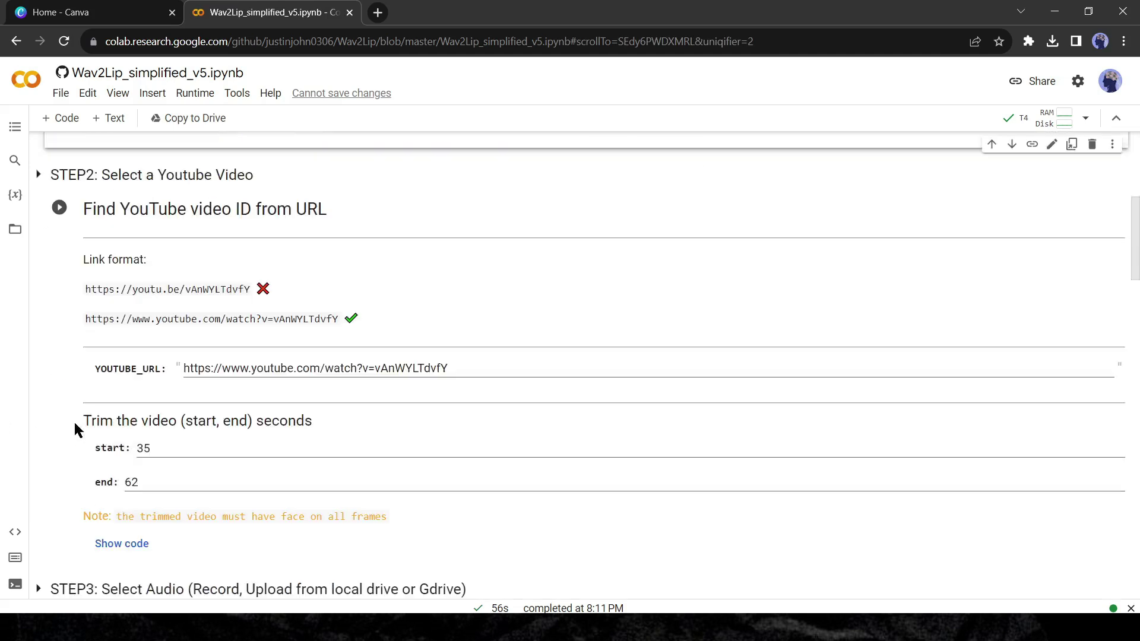
scroll(68, 419, "down", 6)
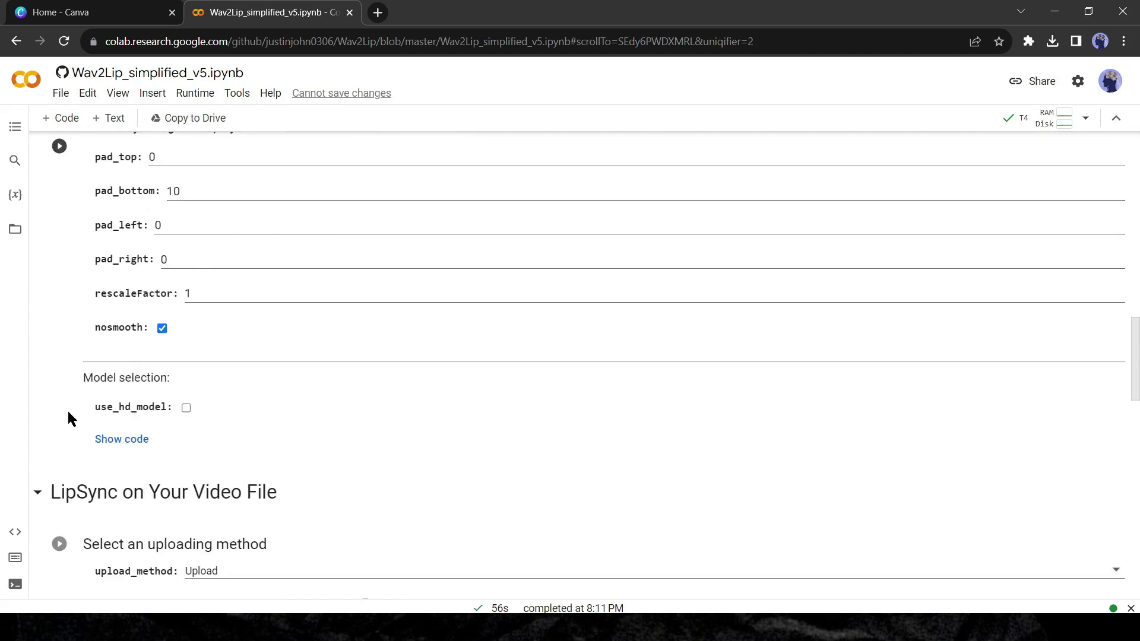
left_click_drag(53, 270, 282, 271)
Step: Run the uploading method cell, allow Google Drive access, and choose the presenter video file
left_click(197, 281)
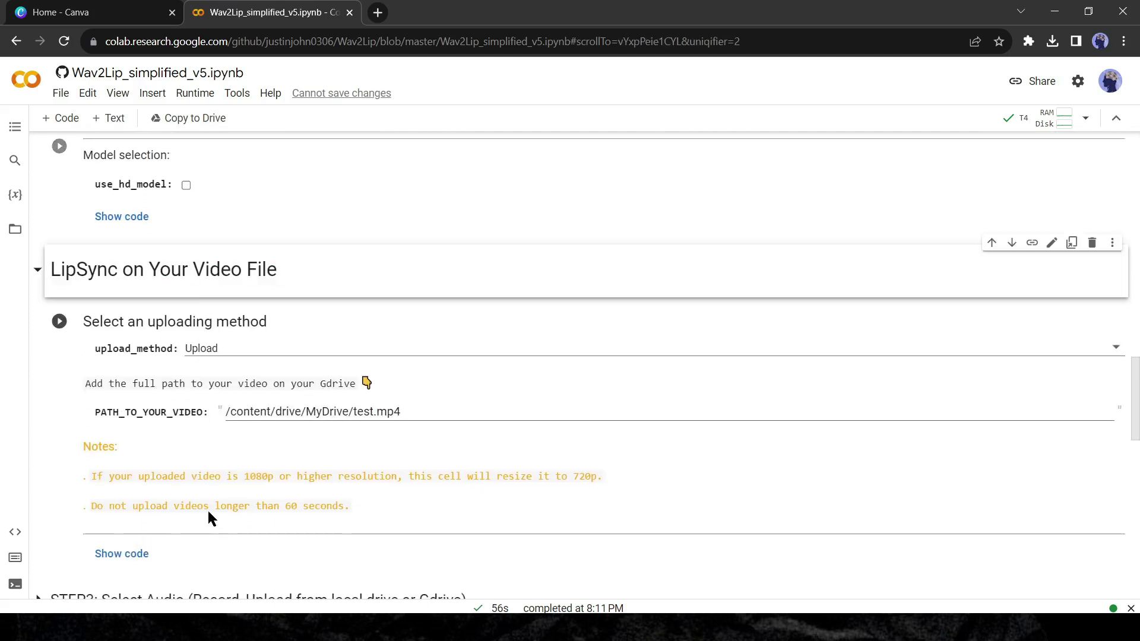
left_click(59, 322)
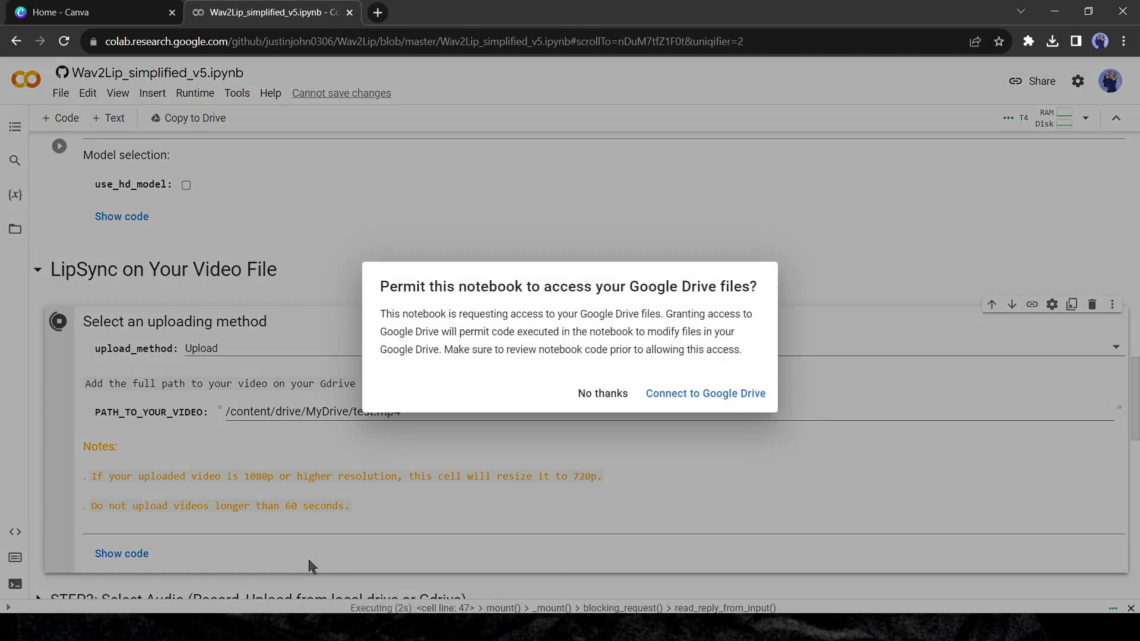
left_click(712, 393)
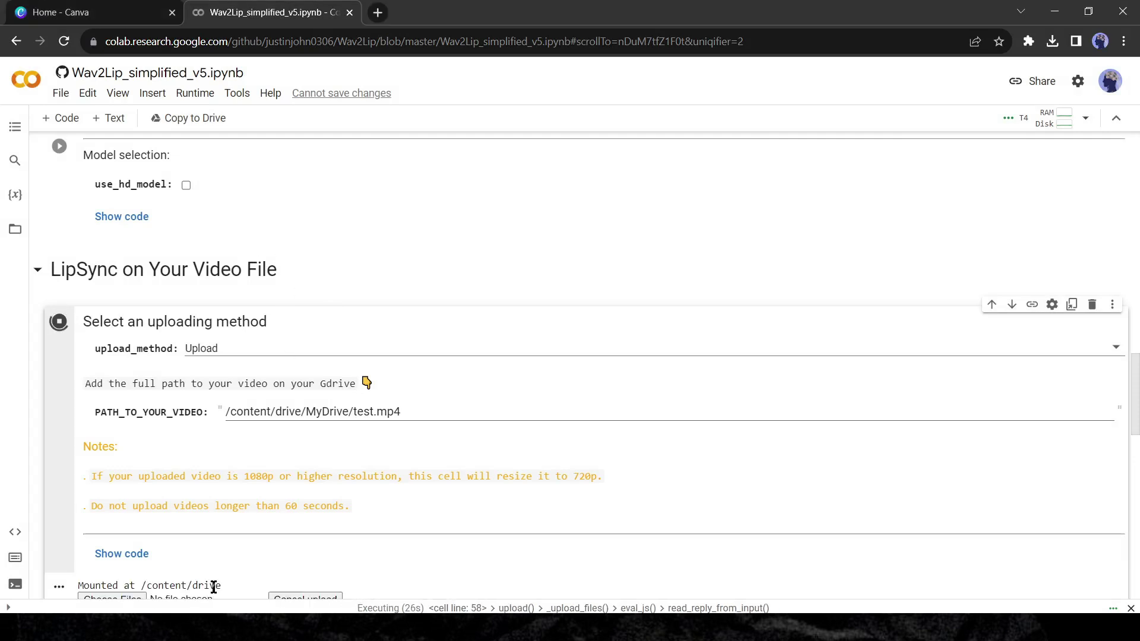
scroll(92, 452, "down", 2)
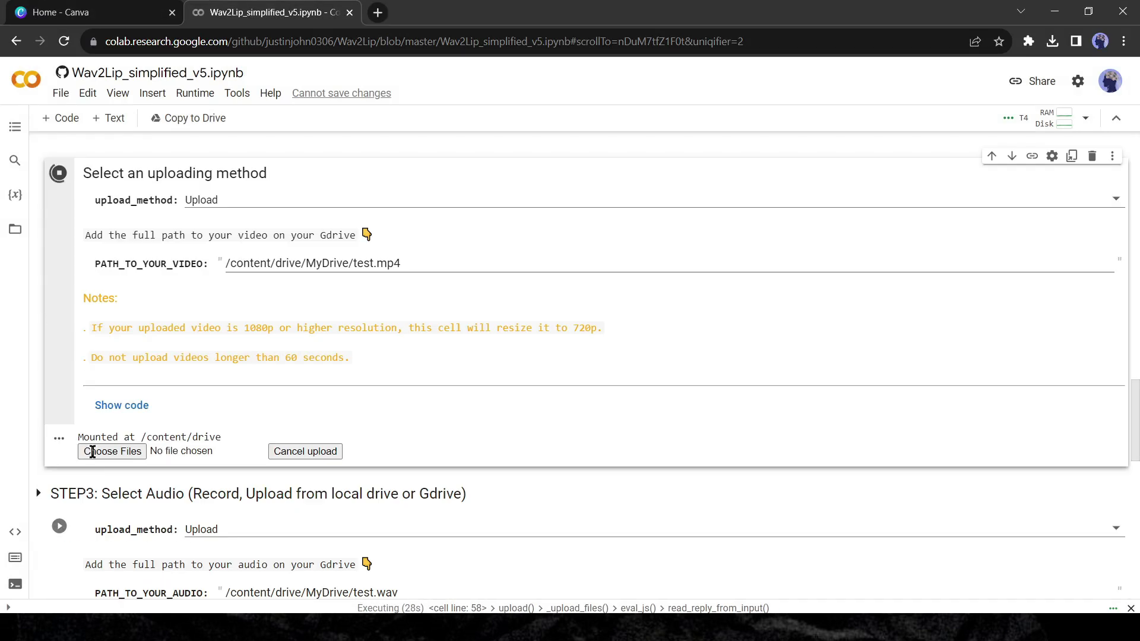
left_click(92, 452)
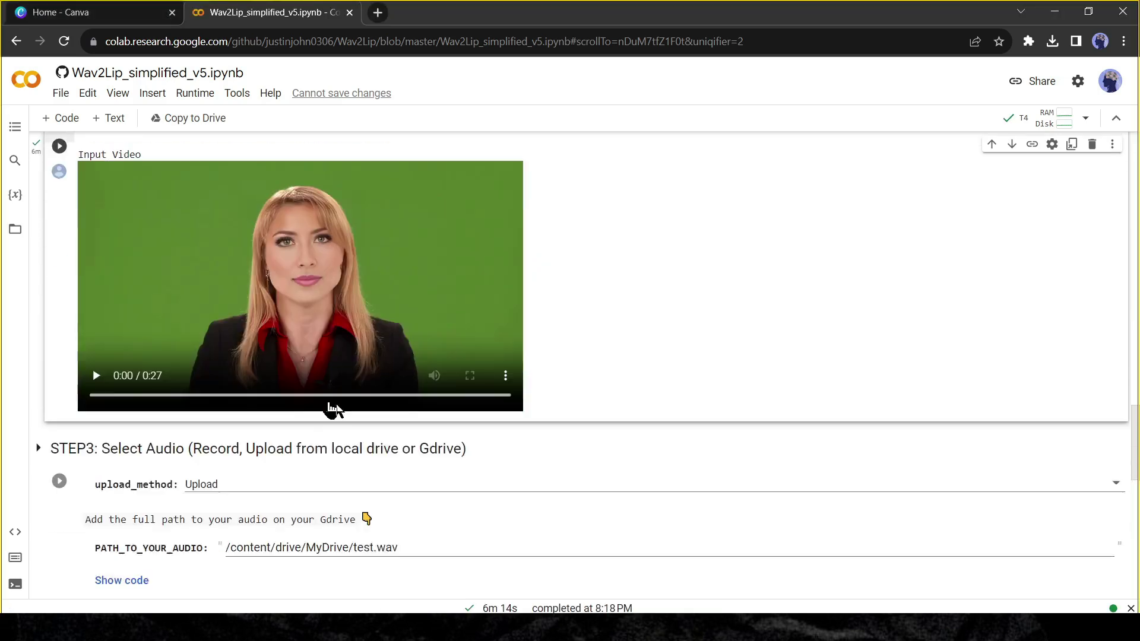
Step: Run STEP3 and upload Grinny.wav as the 2:13 narration audio
scroll(331, 407, "down", 2)
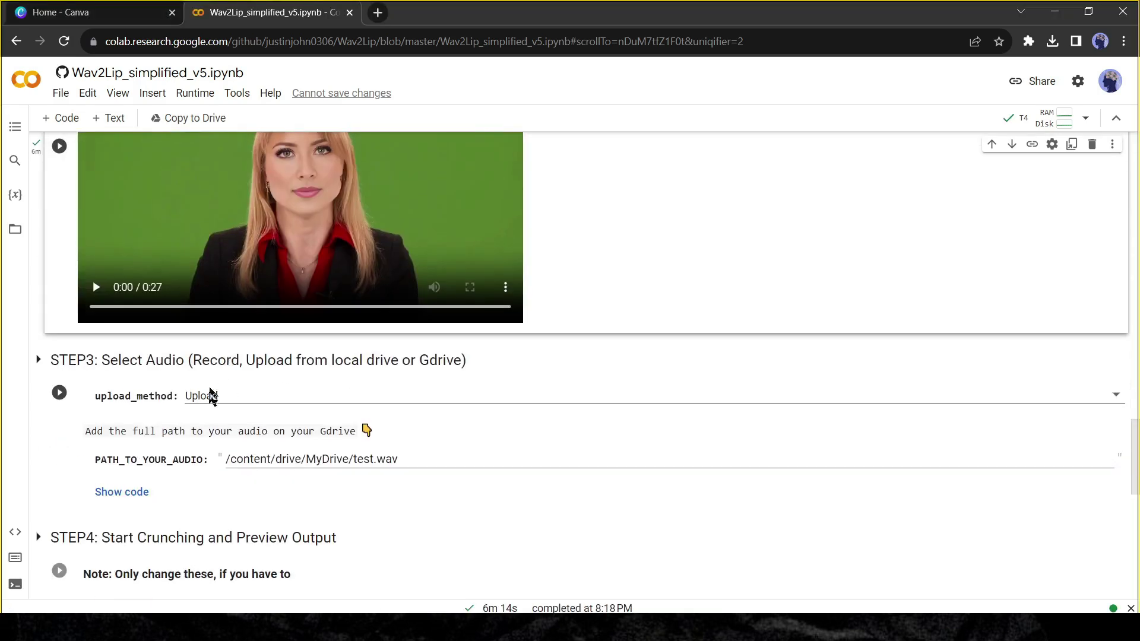
left_click(59, 393)
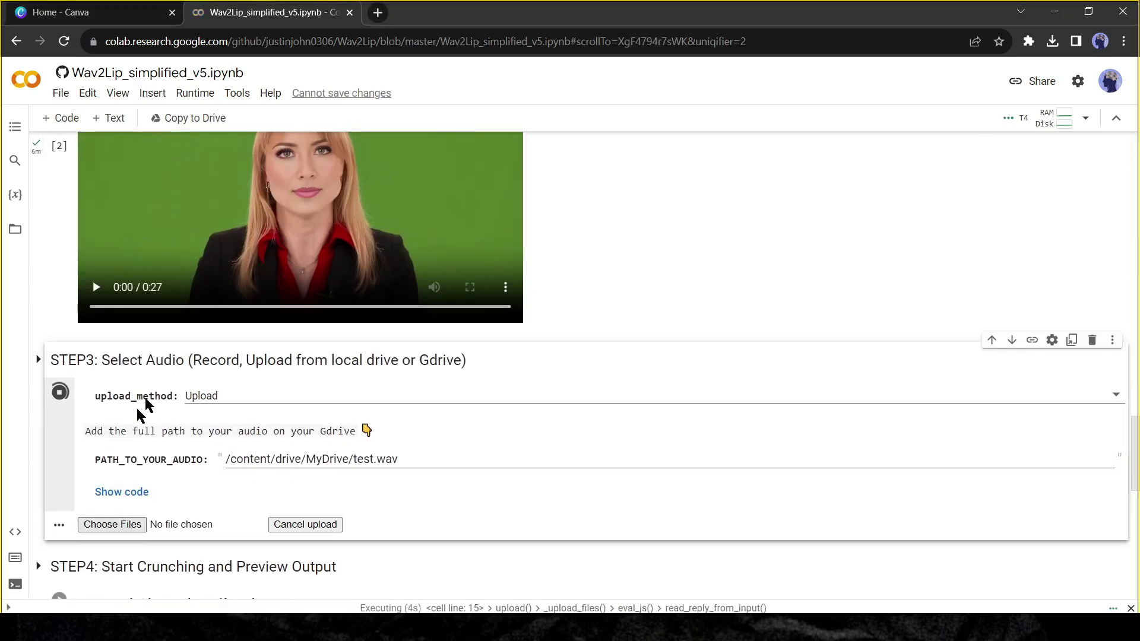
double_click(249, 184)
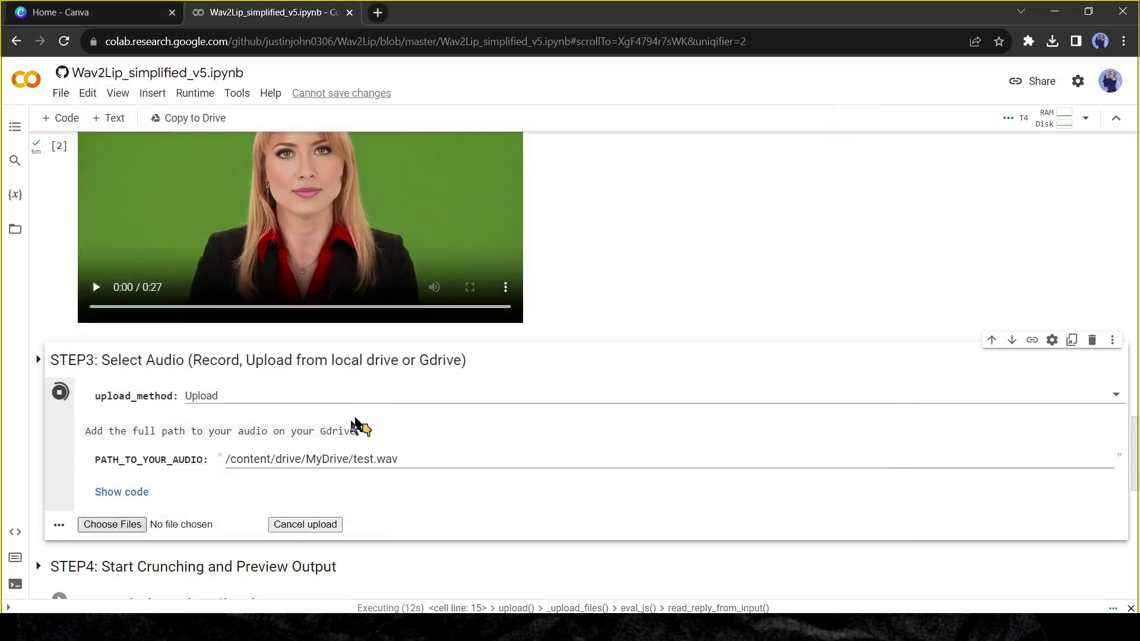
scroll(356, 427, "down", 1)
scroll(89, 408, "down", 4)
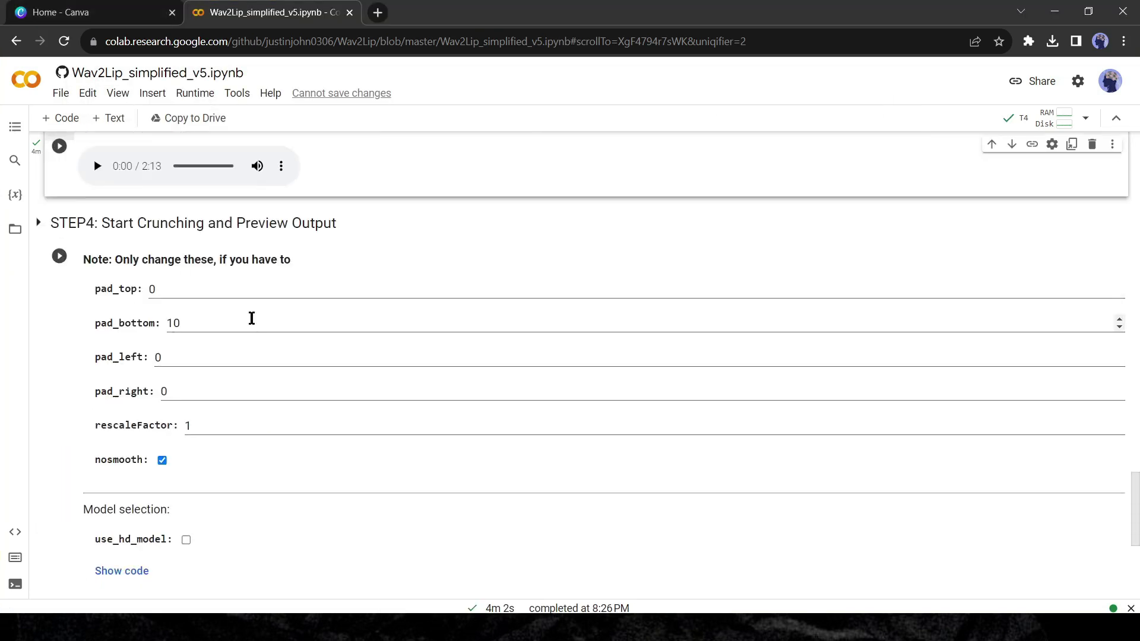
Step: Run the STEP4 lip-sync, preview the resulting video, and download result_voice.mp4
left_click(59, 258)
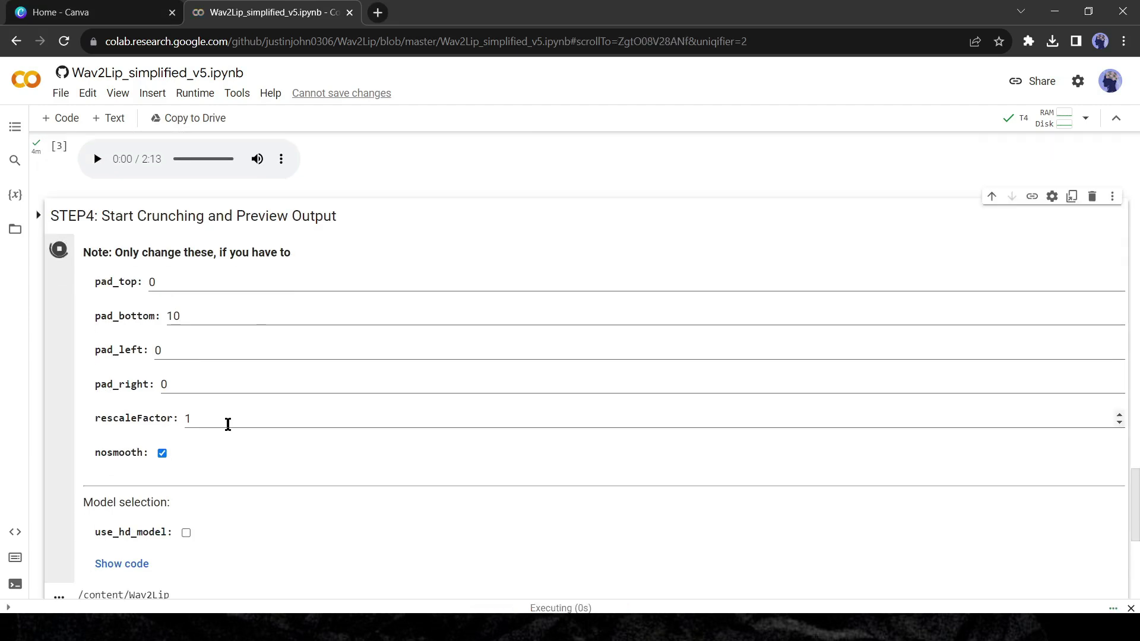
scroll(207, 410, "down", 3)
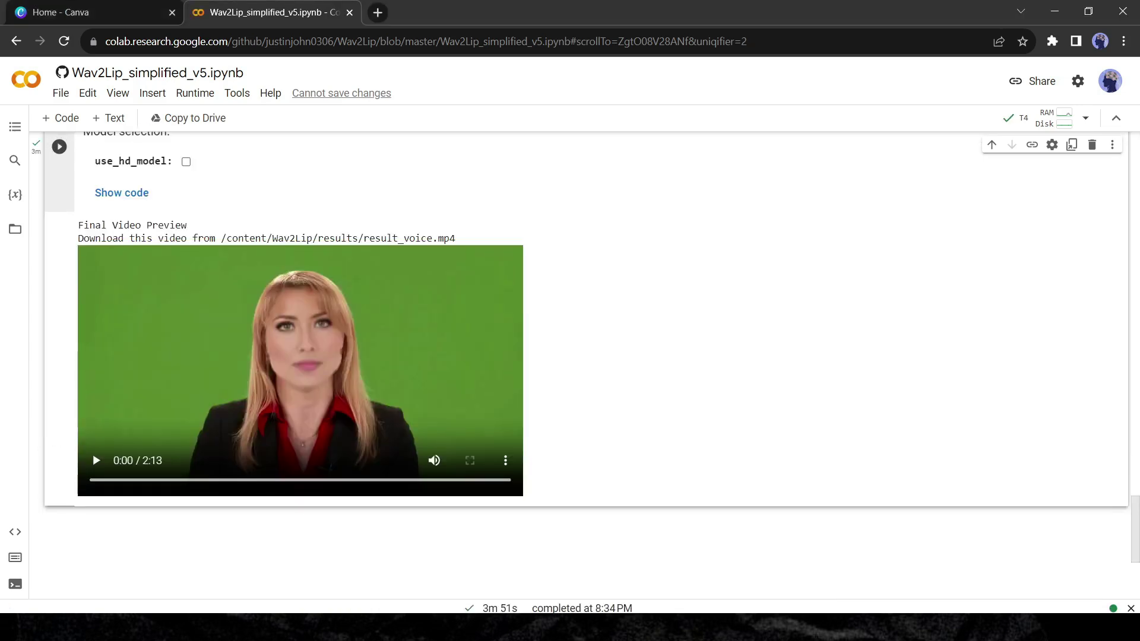
left_click(96, 461)
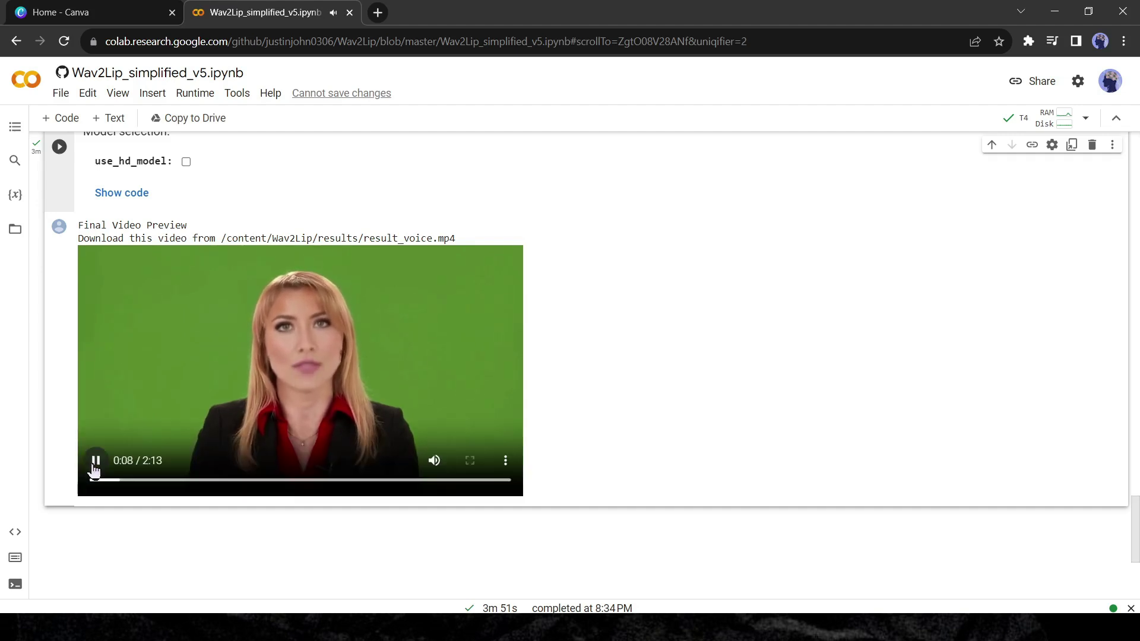
left_click(122, 426)
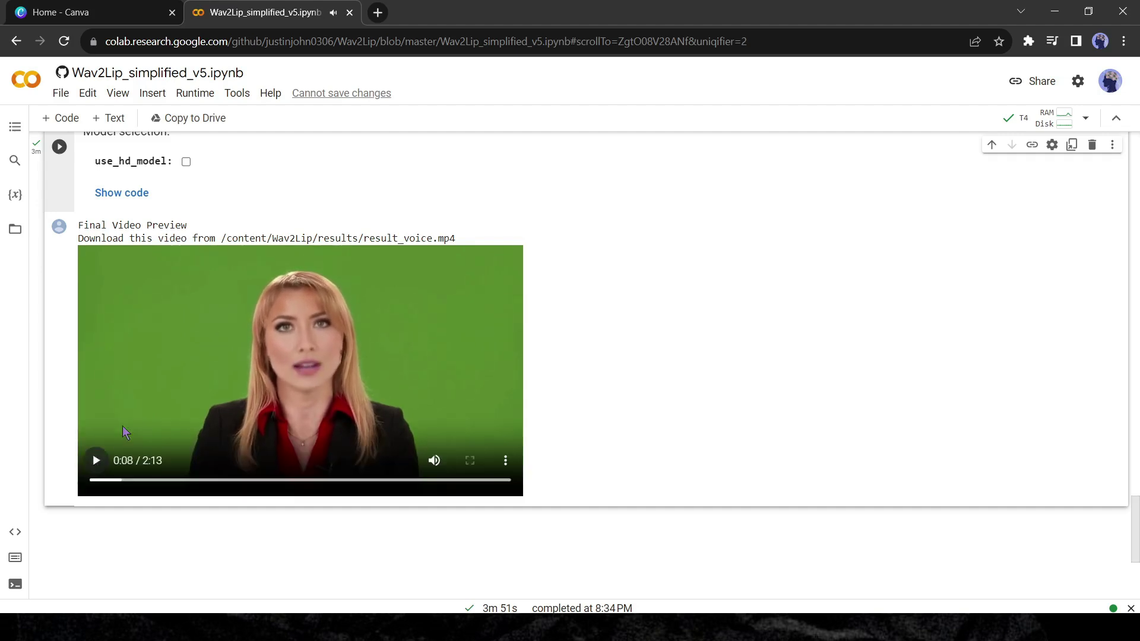
left_click(505, 461)
left_click(447, 394)
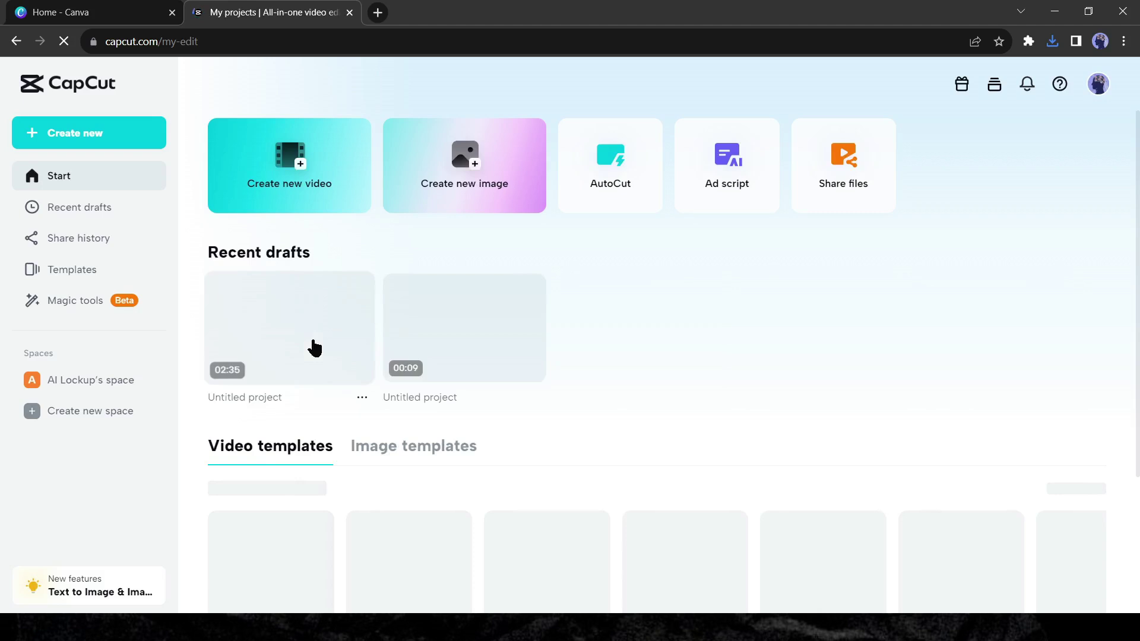
Step: Upscale the lip-synced video 2x to 1704 x 960 with Video upscaler and download it
left_click(113, 306)
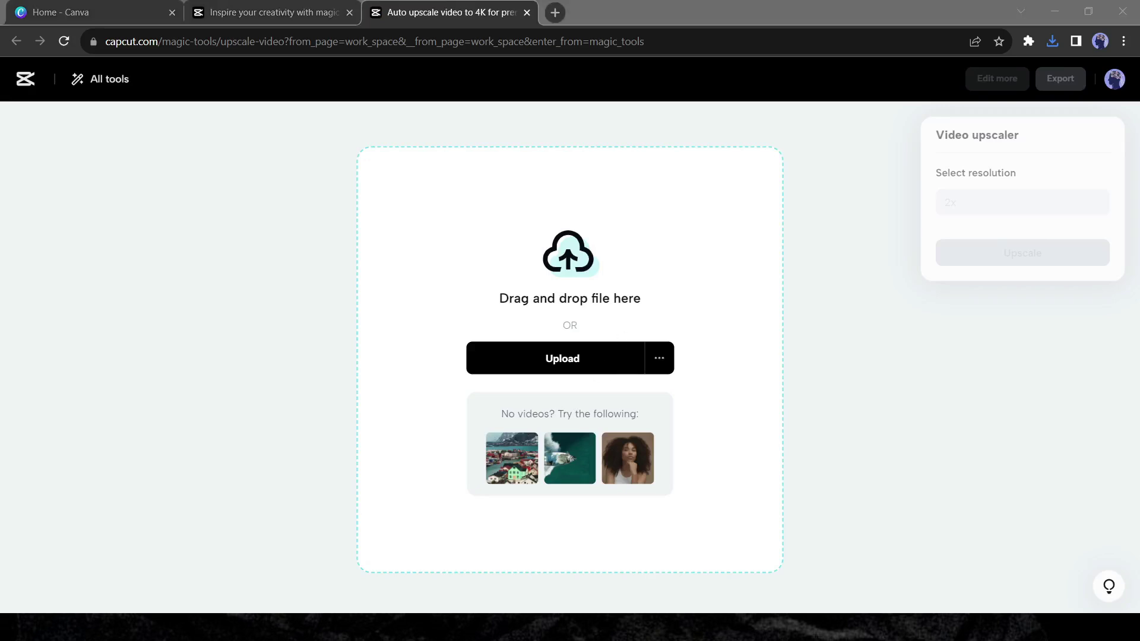
double_click(409, 276)
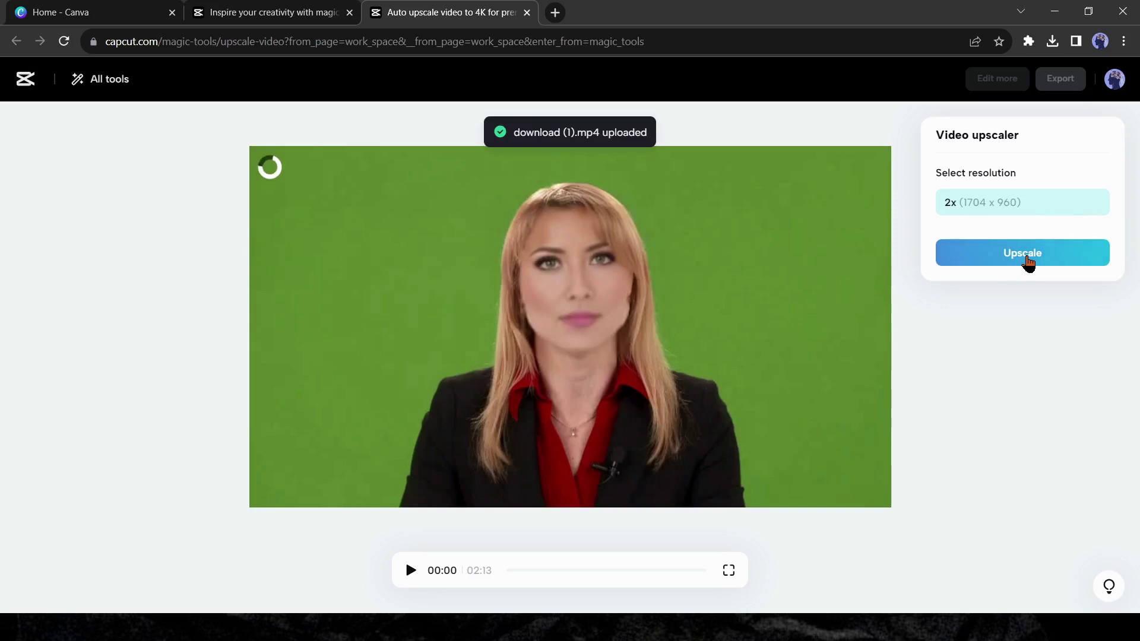
left_click(1027, 261)
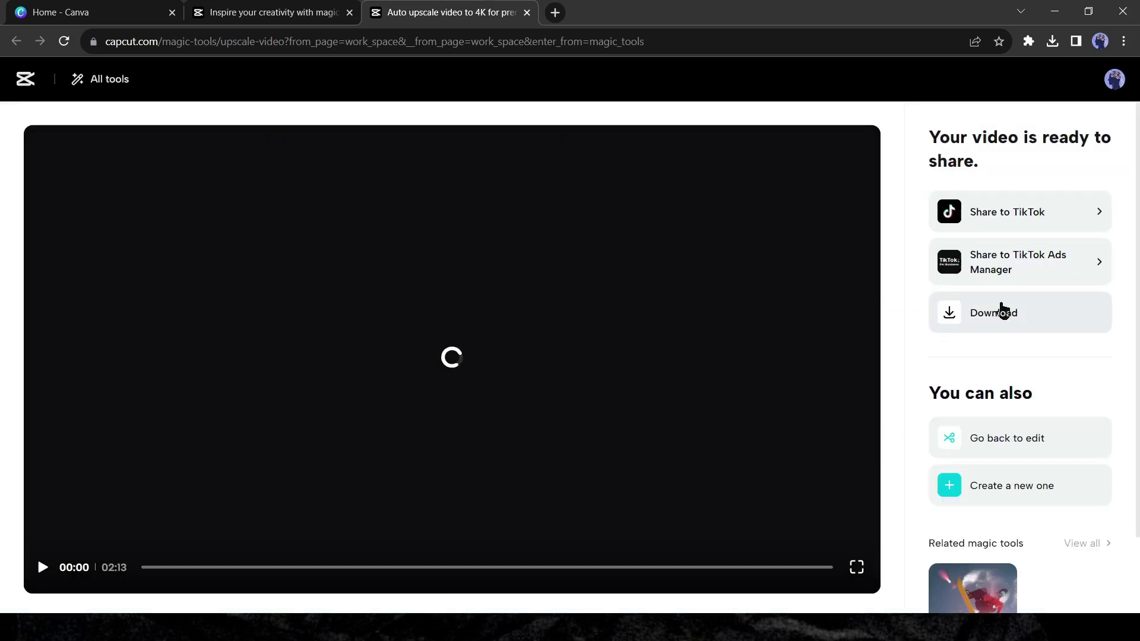
left_click(976, 314)
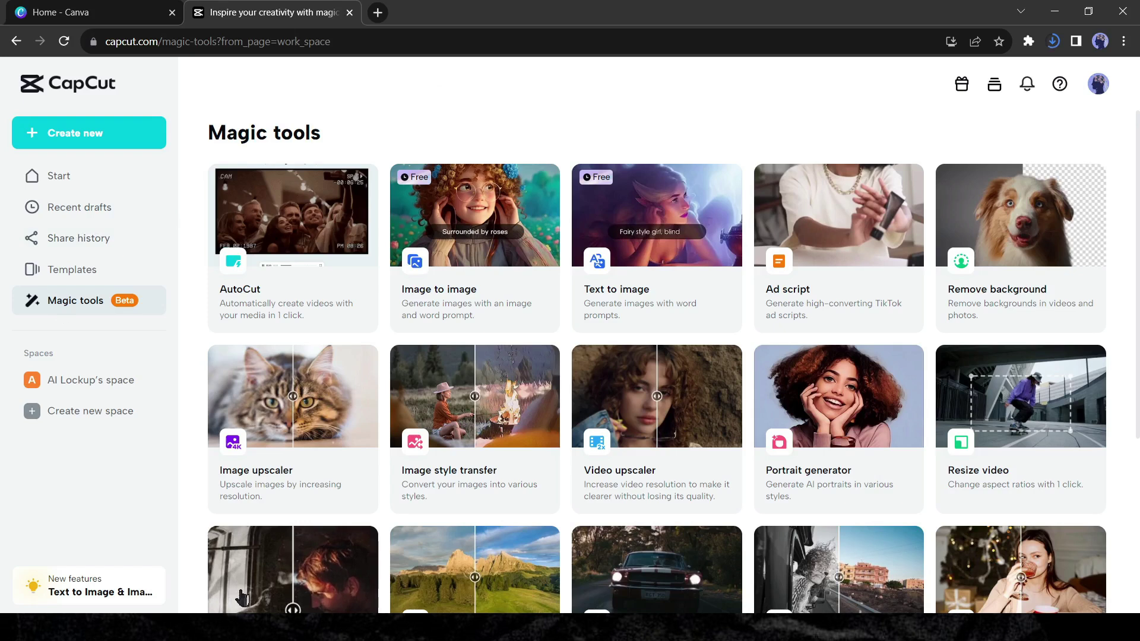
Step: Create a new 16:9 video project holding UpscaleVideo_2_20230913.mp4
left_click(297, 629)
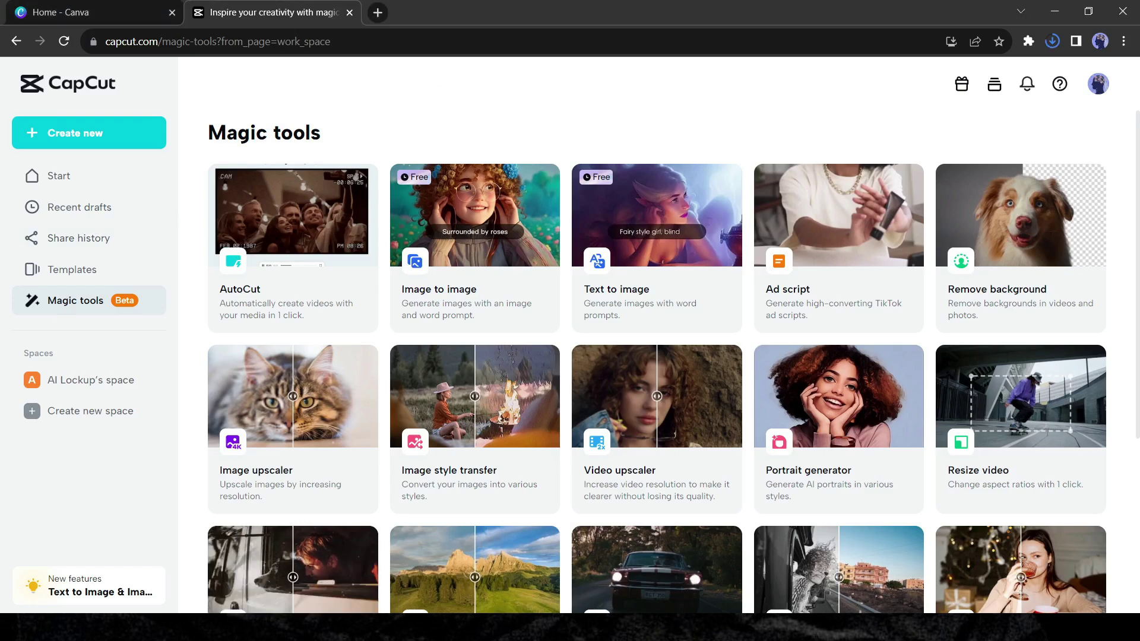
left_click(105, 137)
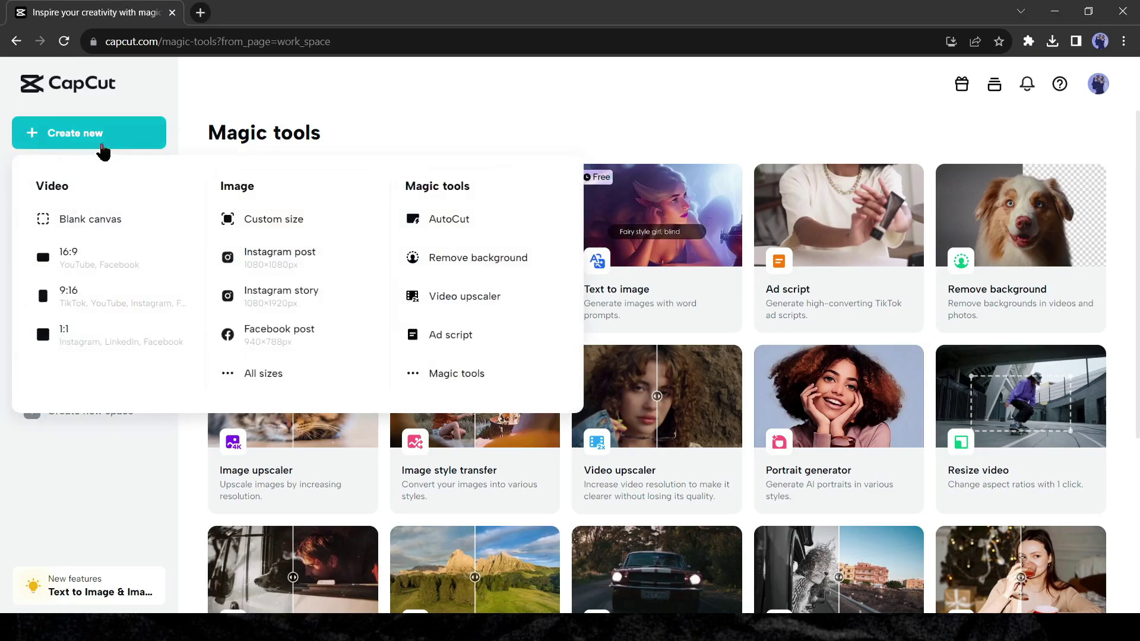
left_click(105, 268)
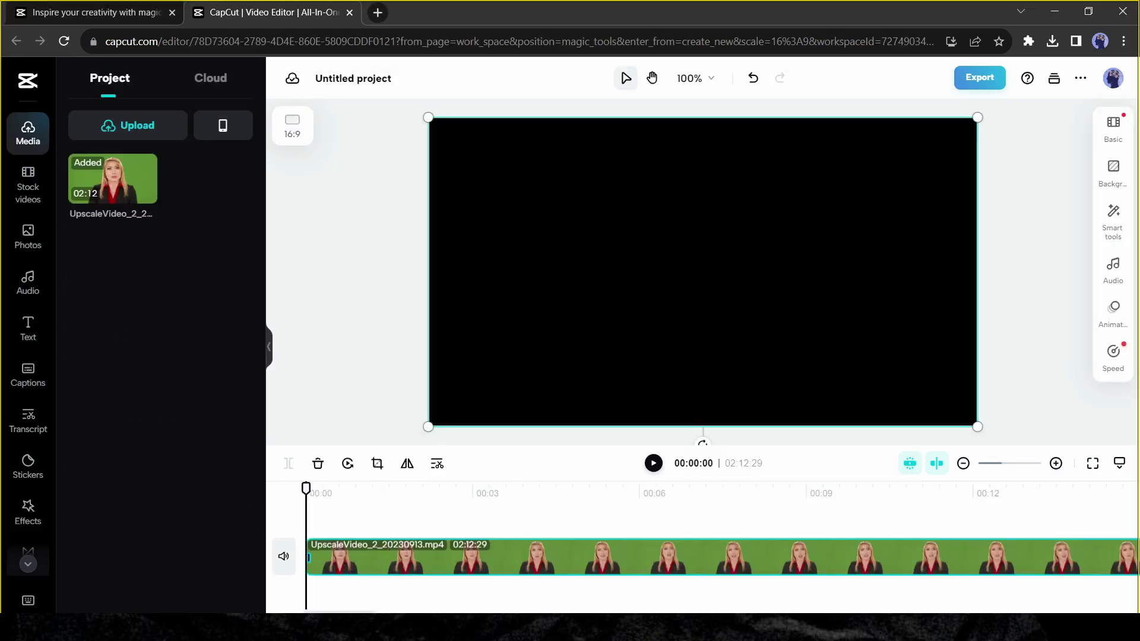
Step: Delete the presenter clip and add the NEWS clip from a 'news intro' stock search
left_click(318, 464)
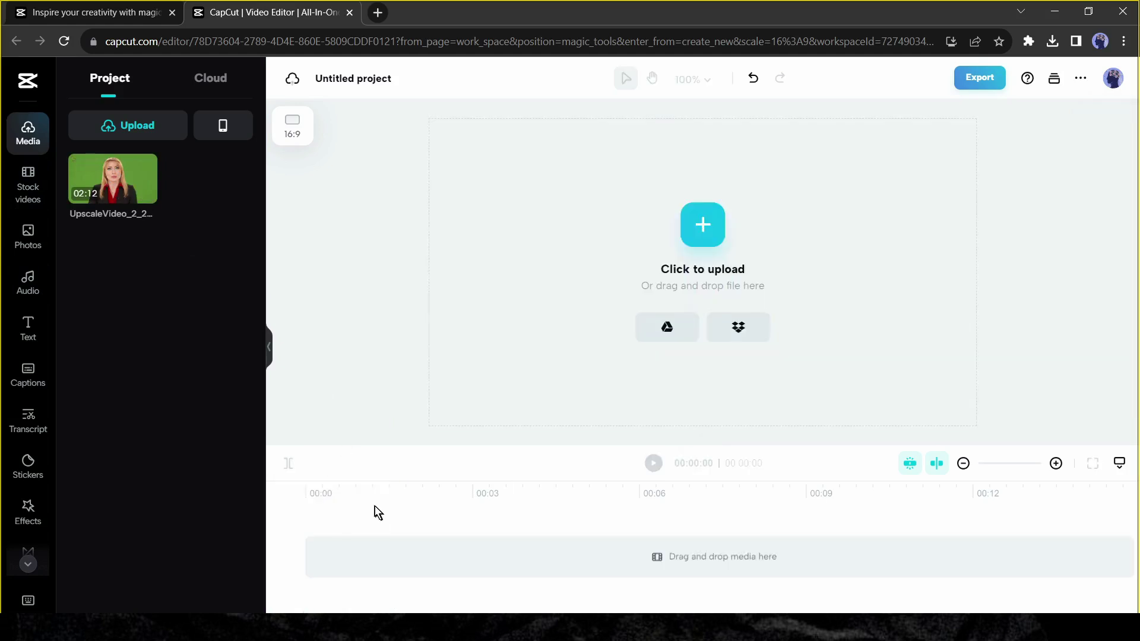
left_click(26, 203)
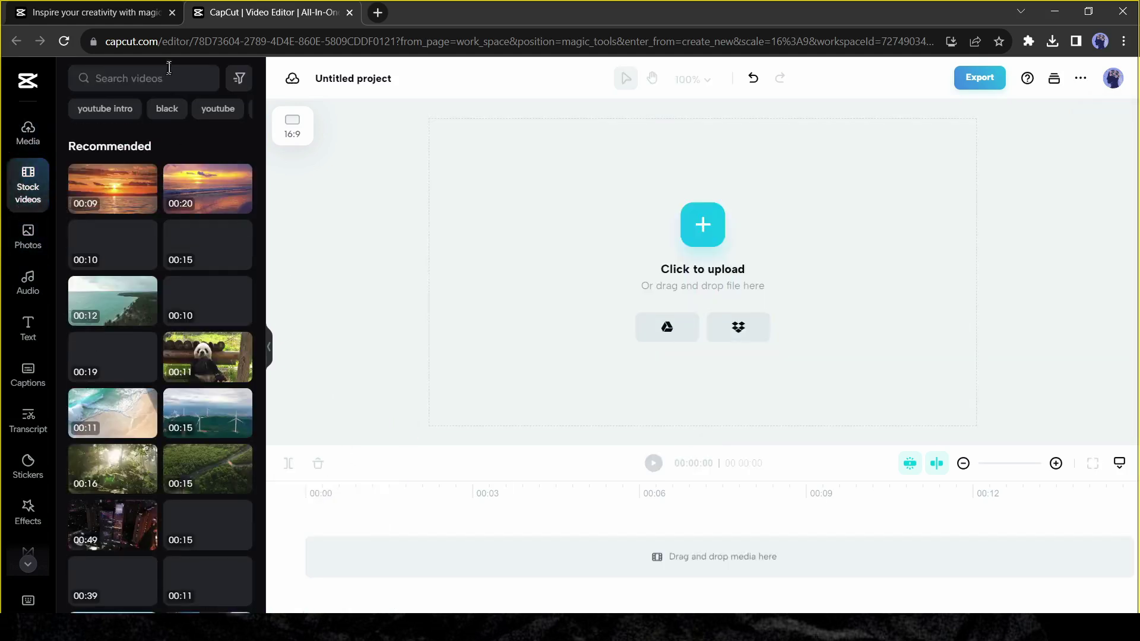
left_click(163, 73)
type("News Inrr")
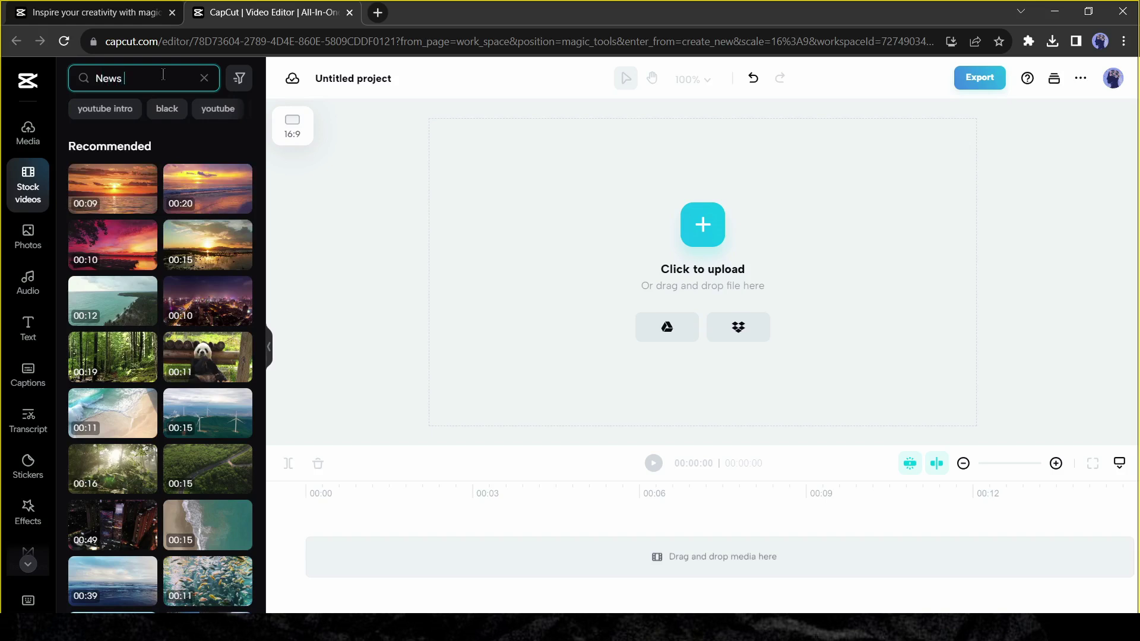
key("BackSpace")
key("BackSpace")
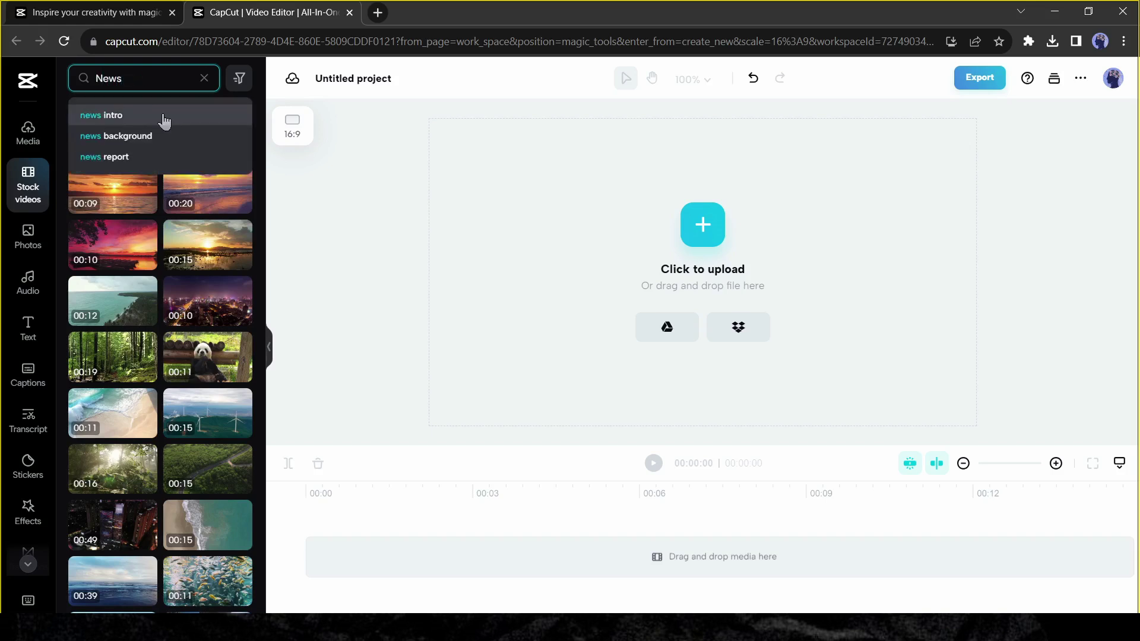
left_click(163, 118)
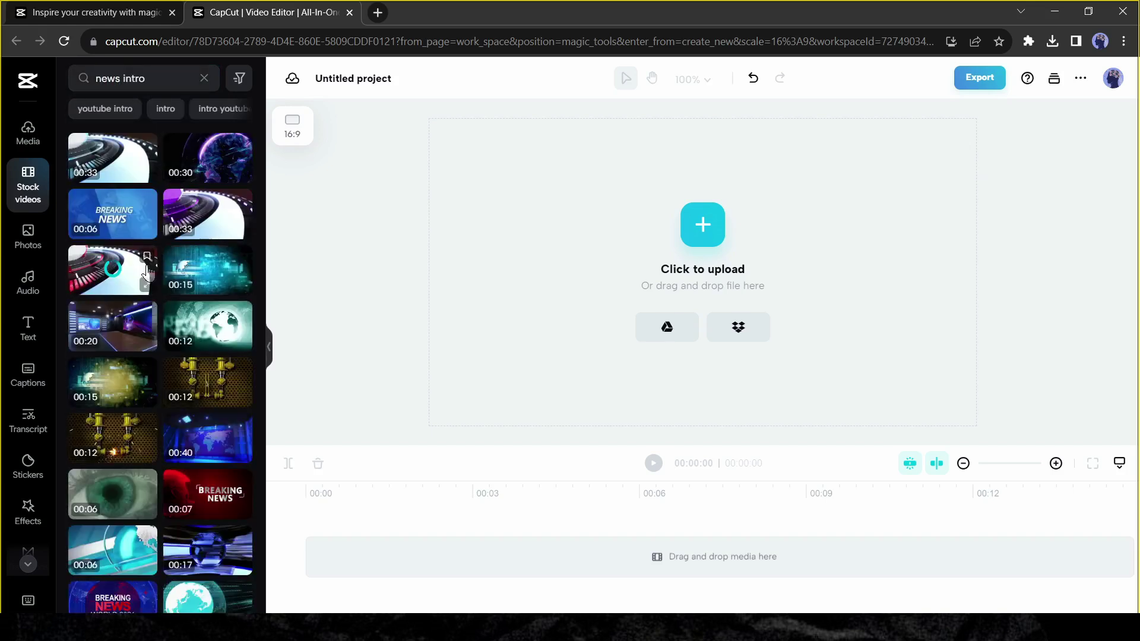
scroll(215, 416, "down", 4)
left_click(214, 453)
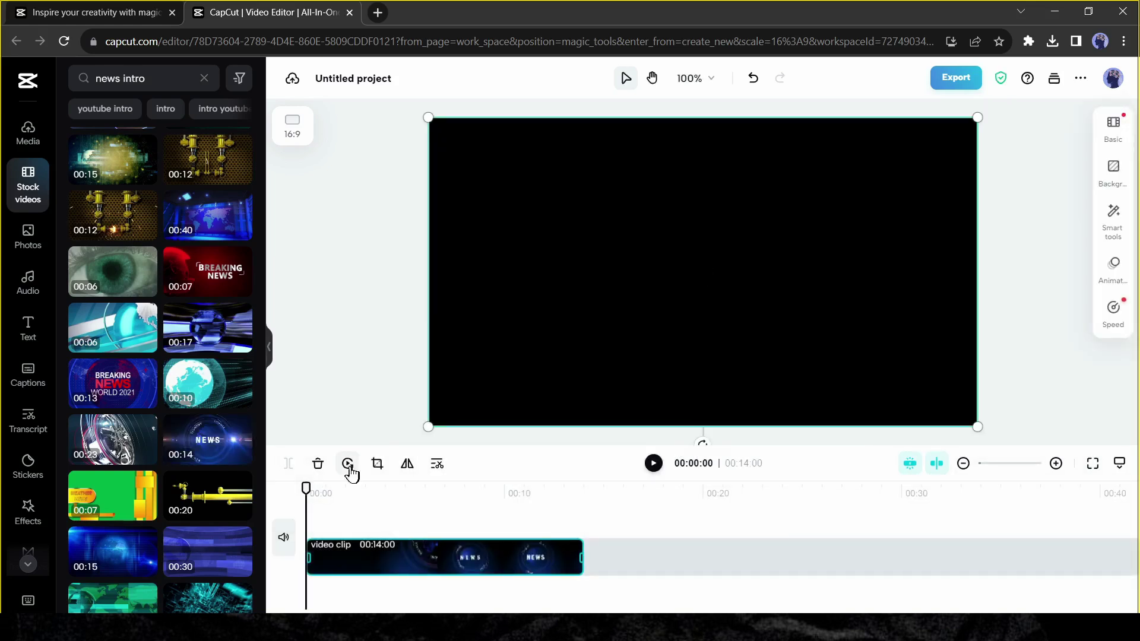
Step: Speed the NEWS intro clip up to 2x so it lasts 7 seconds
left_click(346, 491)
left_click(1123, 314)
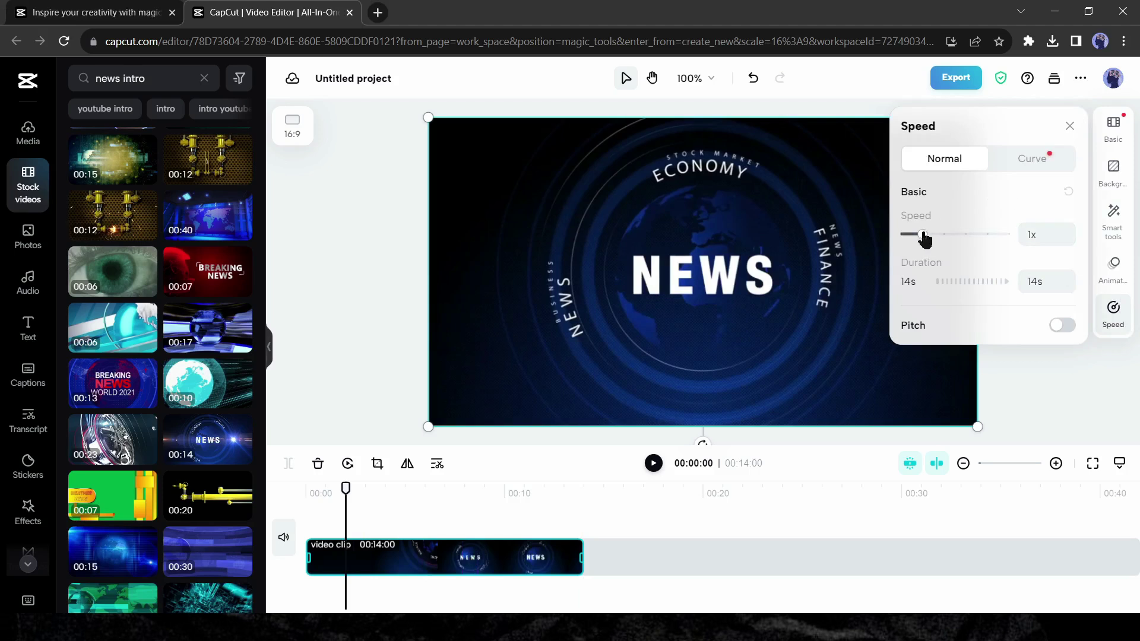
left_click_drag(924, 236, 944, 237)
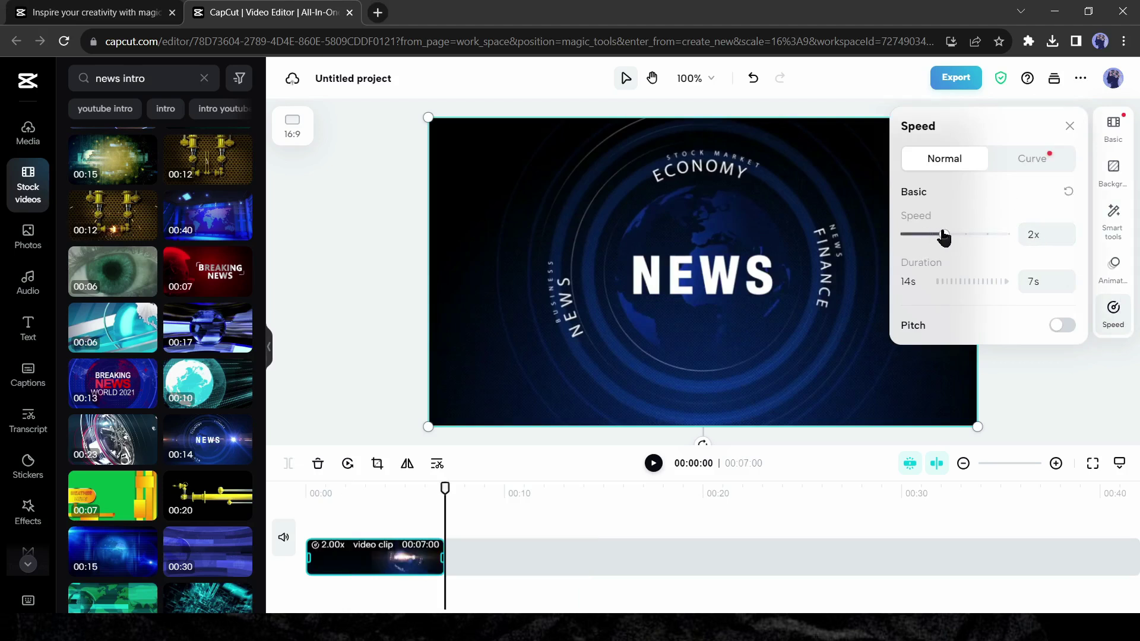
scroll(120, 390, "down", 4)
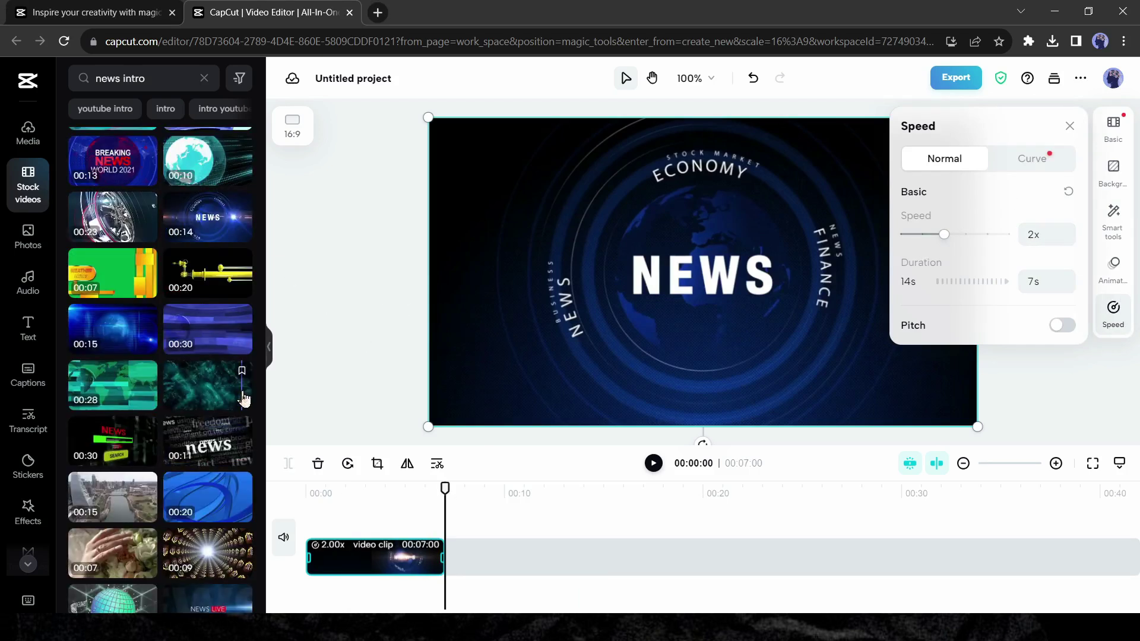
Step: Place the green stock clip after the intro and layer the presenter video above it
left_click(121, 391)
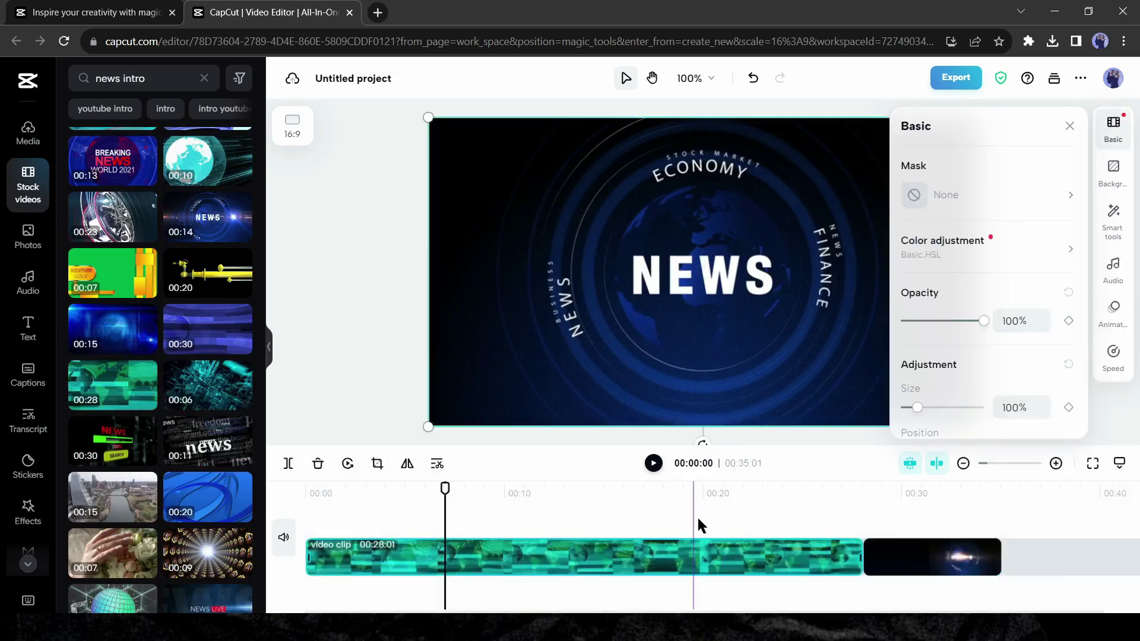
left_click_drag(701, 547, 671, 568)
left_click_drag(700, 526, 517, 519)
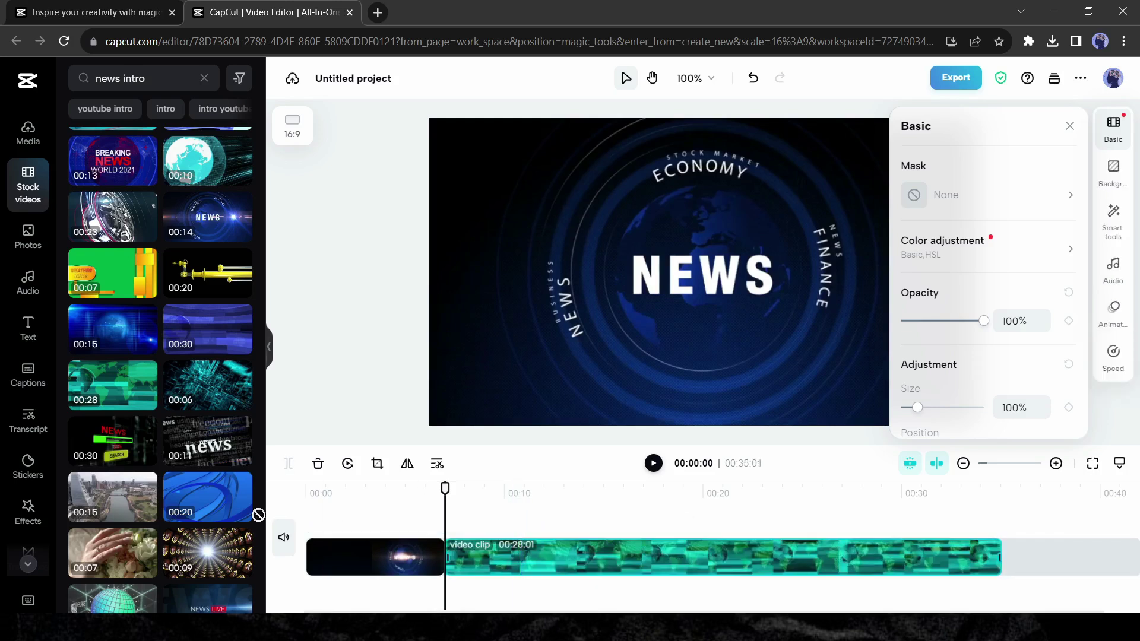
left_click(34, 148)
left_click_drag(148, 196, 487, 509)
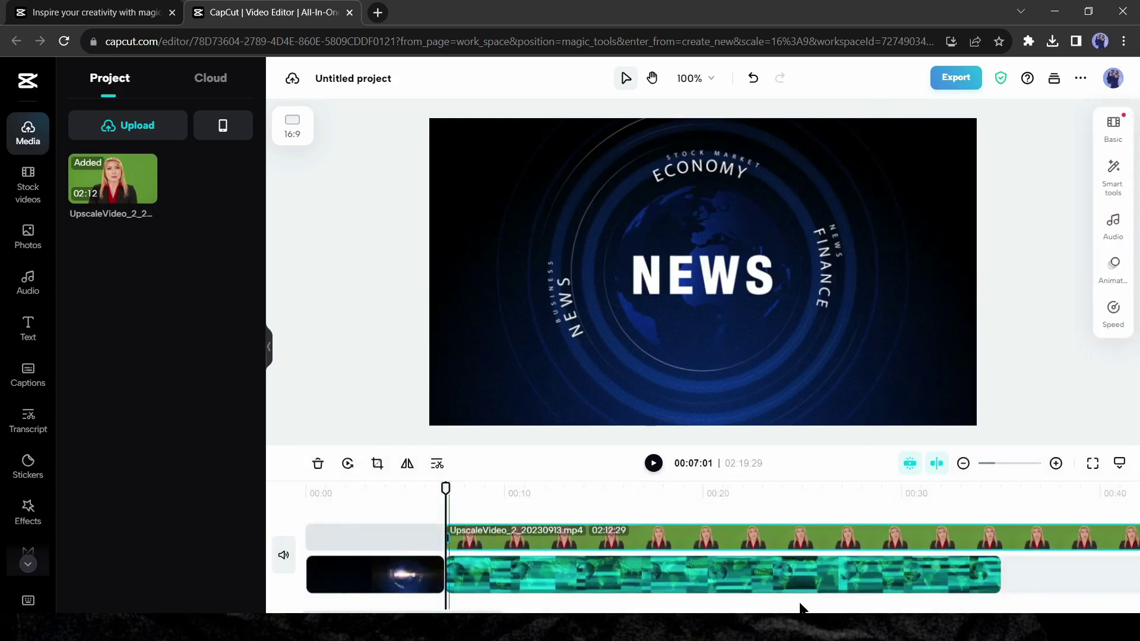
left_click(412, 611)
Step: Fill the lower track with repeated 28-second news background copies ending near 02:22
left_click(963, 464)
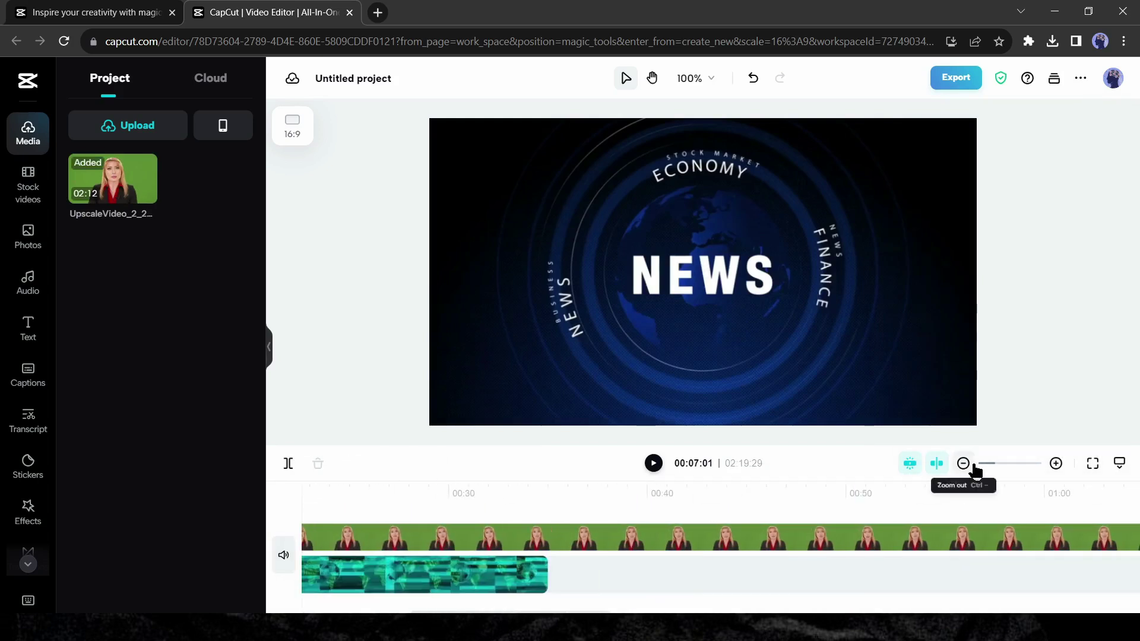
left_click(28, 185)
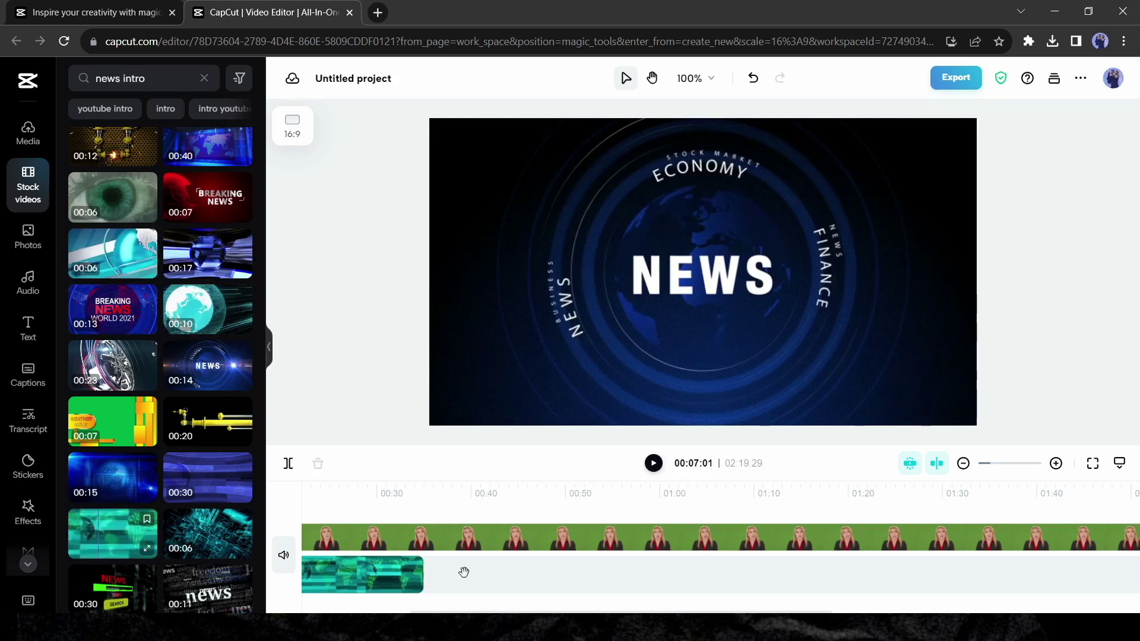
left_click(116, 534)
left_click_drag(273, 556, 689, 585)
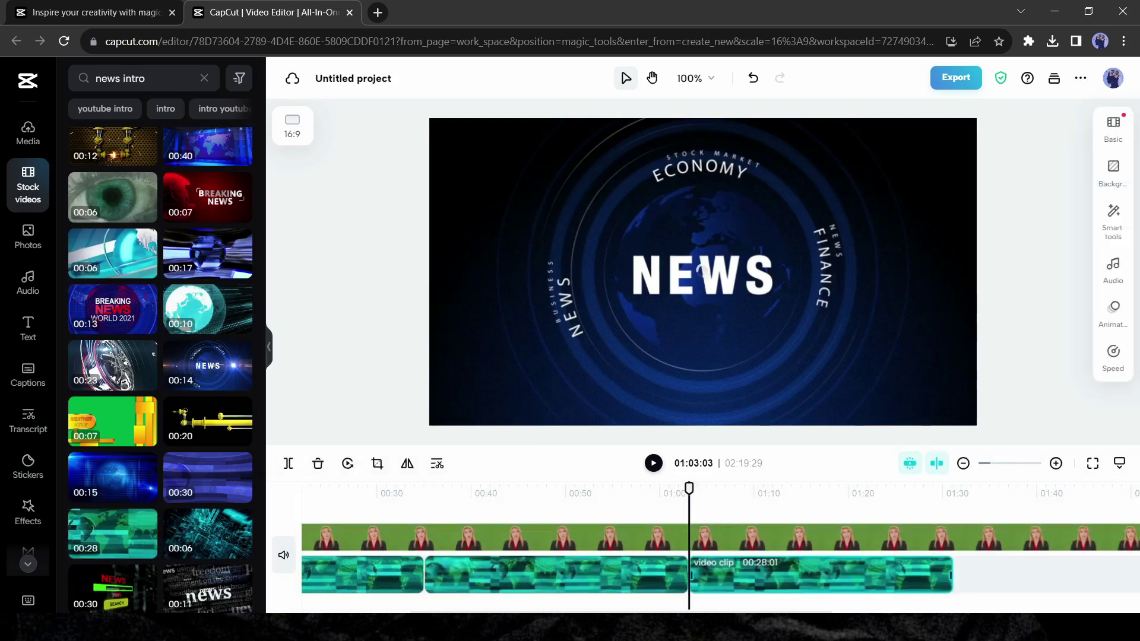
left_click_drag(461, 551, 475, 573)
left_click_drag(113, 534, 855, 576)
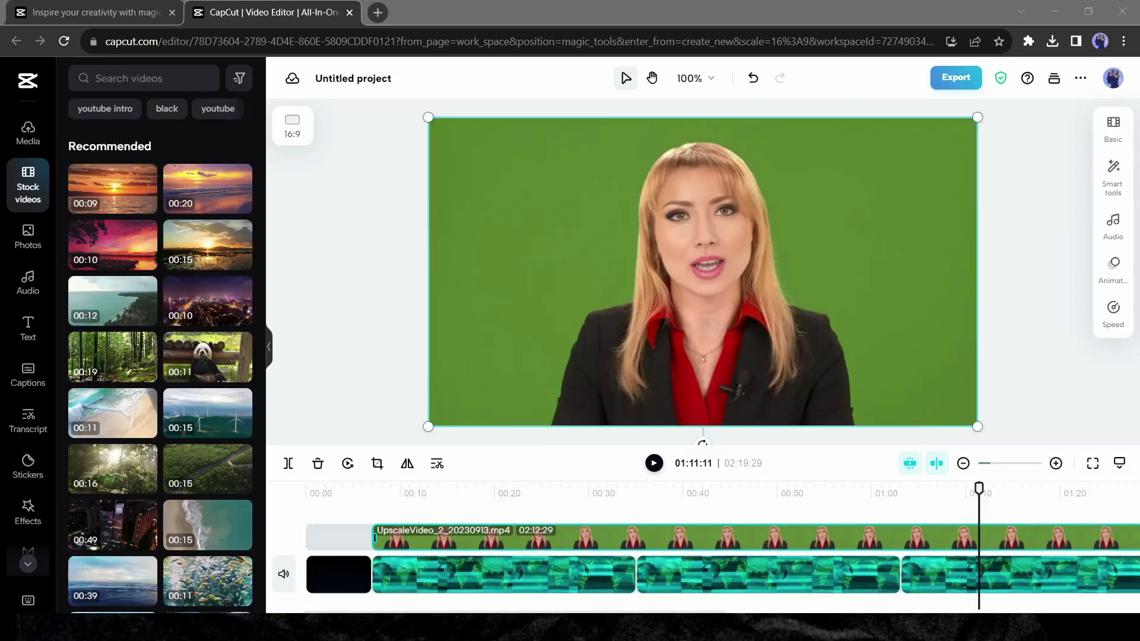
Step: Apply Auto removal to the presenter's green background and scrub to check her over the studio
left_click(498, 474)
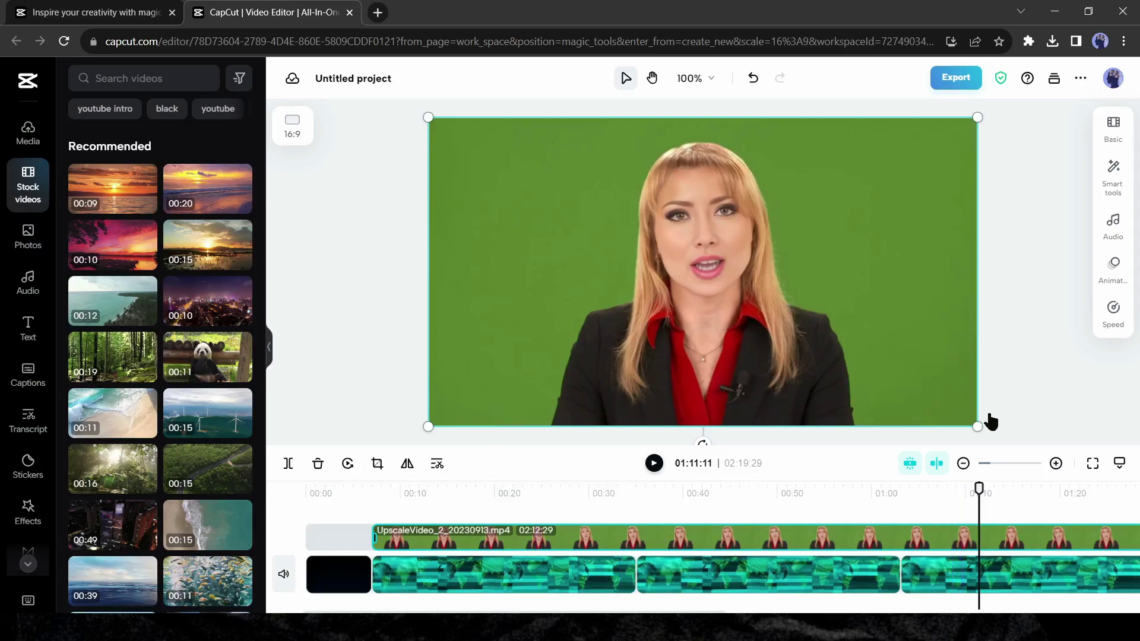
left_click(1125, 189)
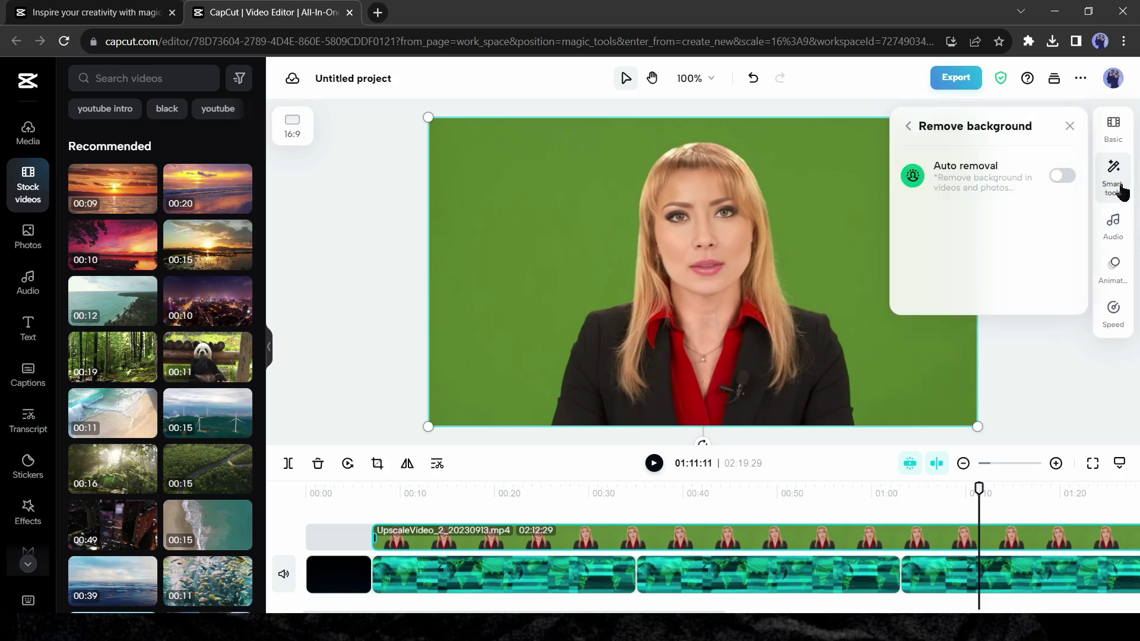
left_click(1066, 179)
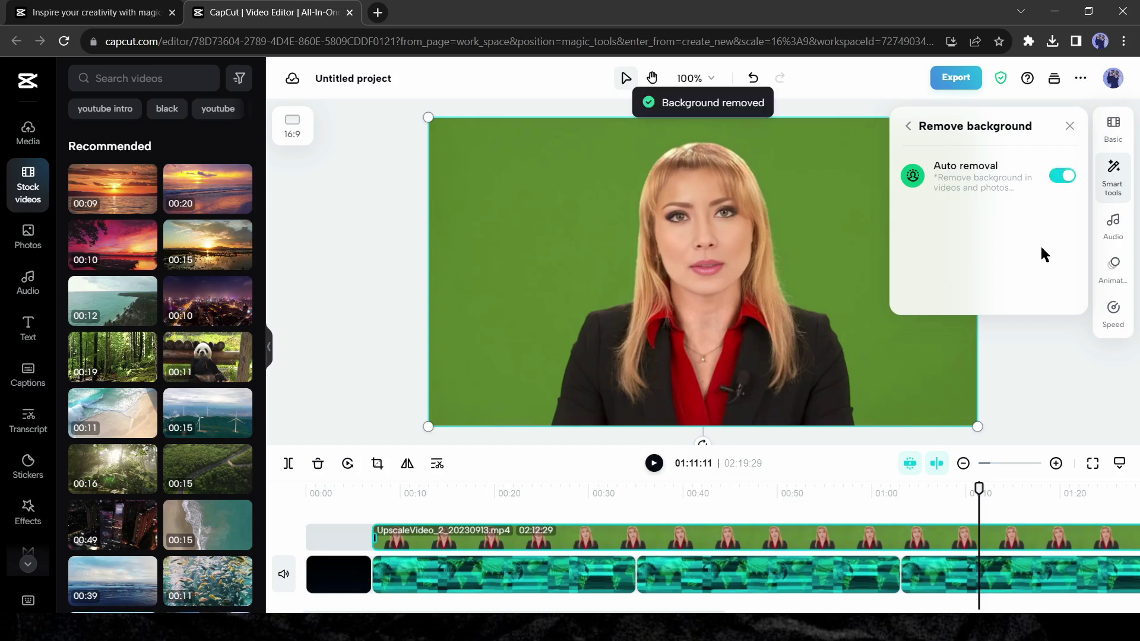
left_click_drag(978, 488, 689, 488)
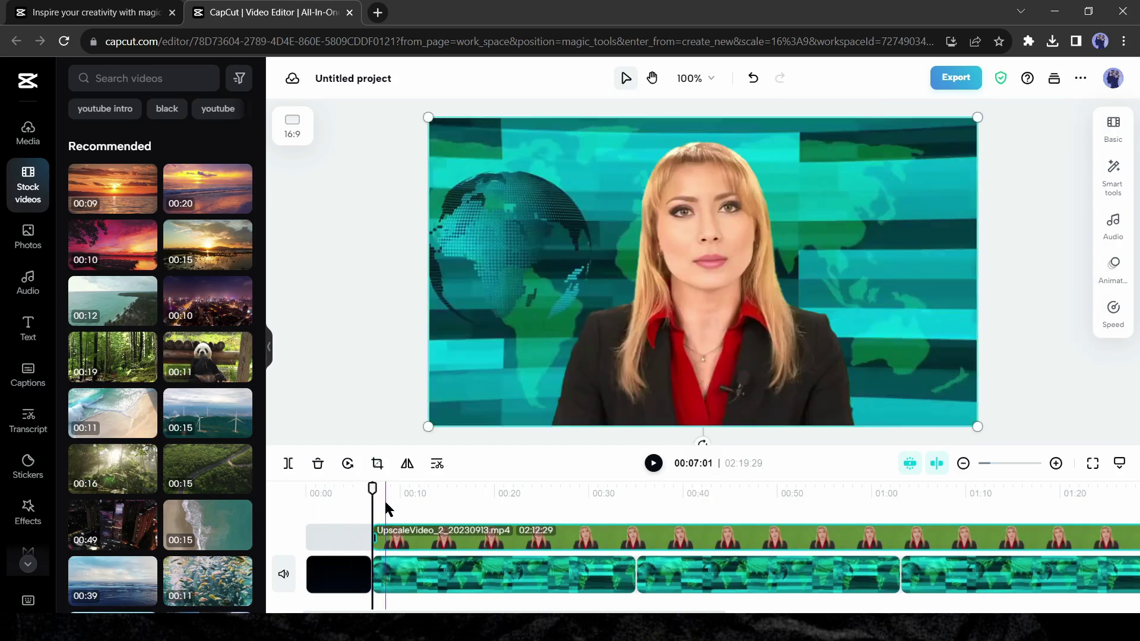
left_click_drag(374, 488, 388, 488)
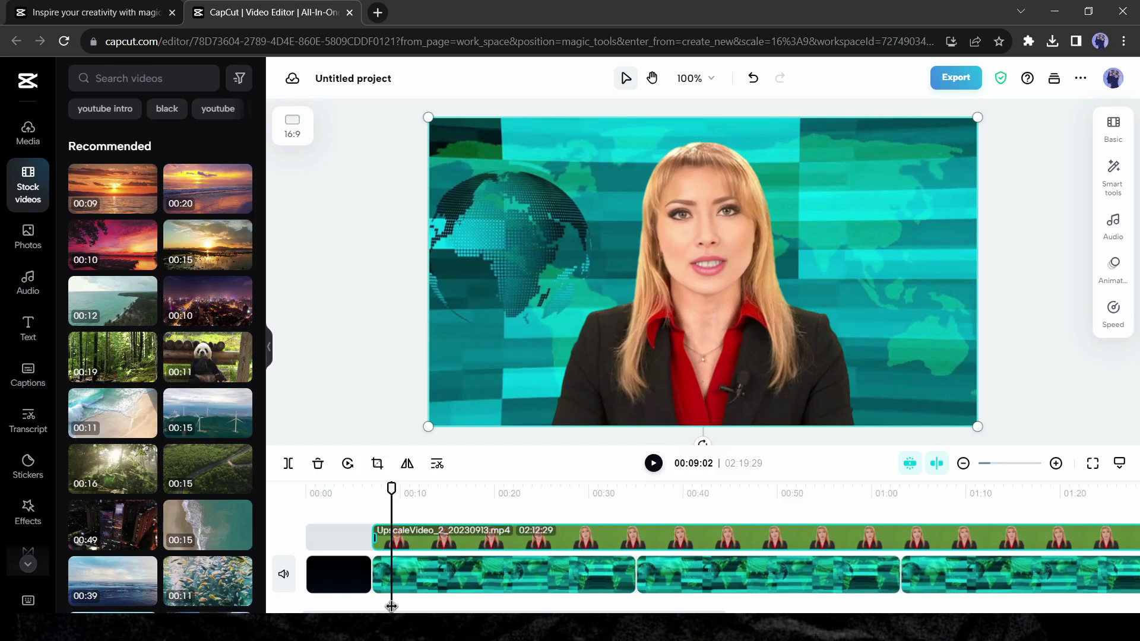
left_click(311, 571)
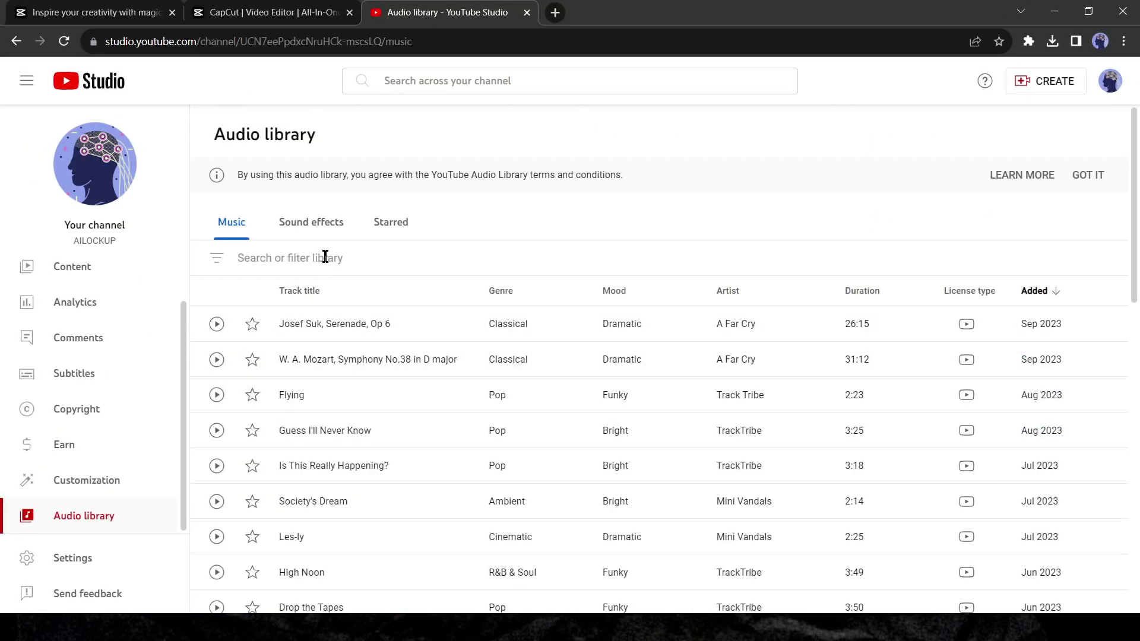
Step: Filter the audio library by 'News', preview News Room News, and download it
left_click(326, 257)
type("News")
key("Return")
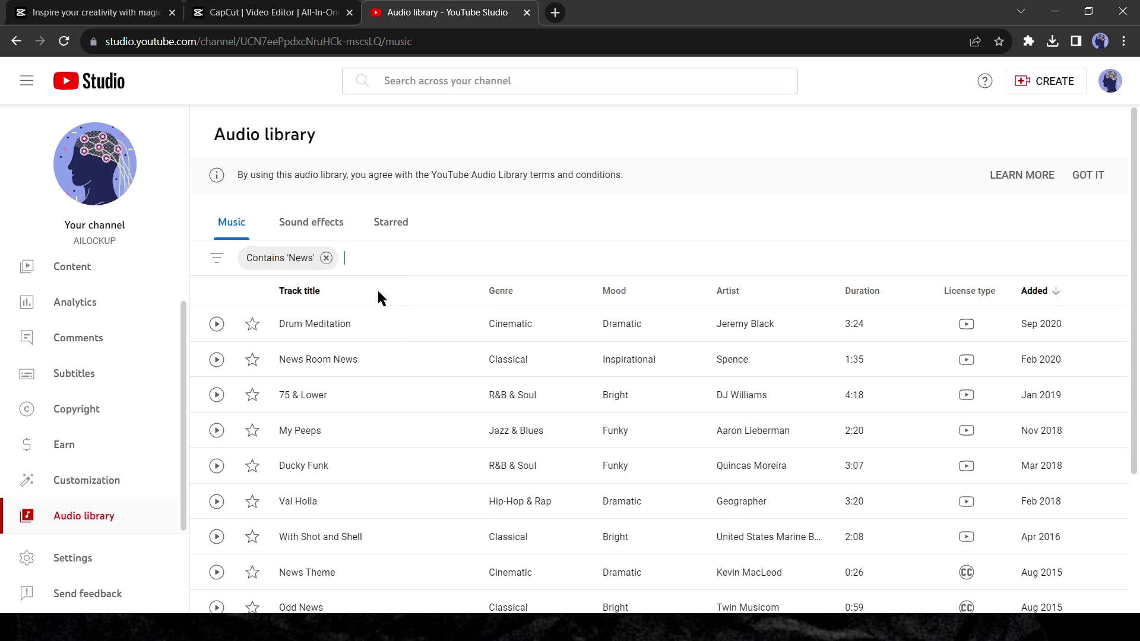
left_click(216, 360)
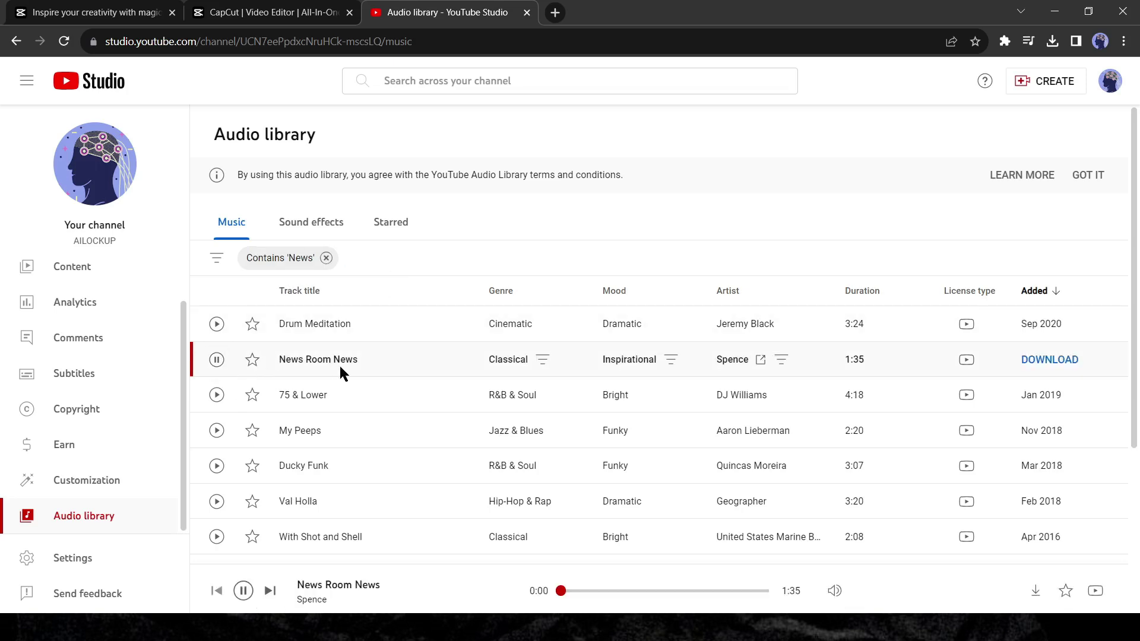
left_click(1036, 591)
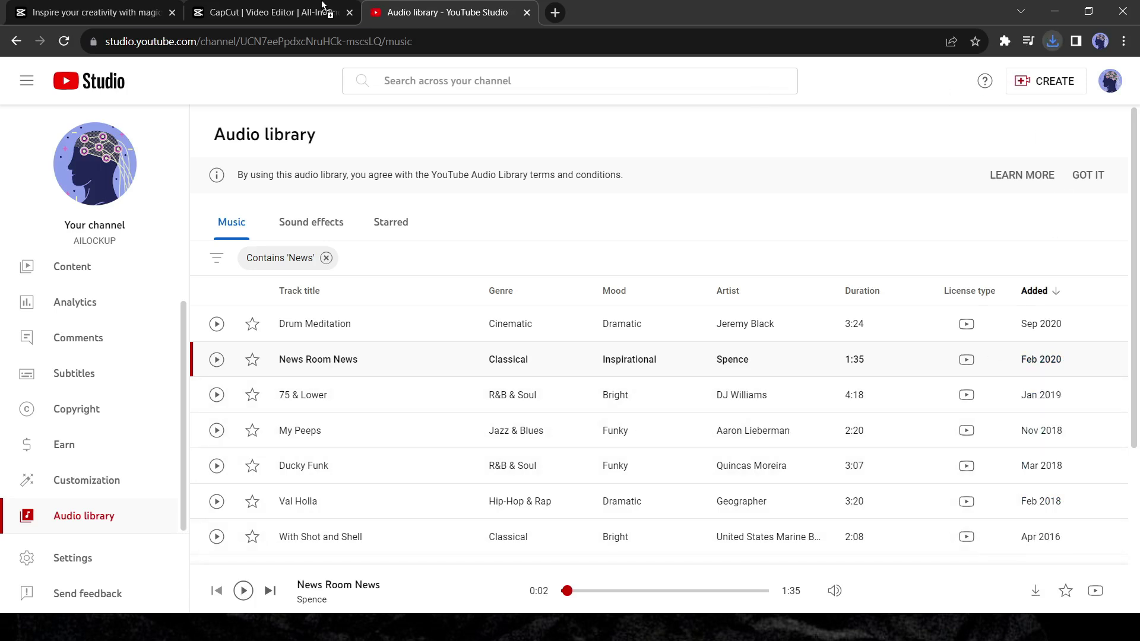
left_click(303, 11)
Step: Place the News Room News music from Media at the start of the timeline
left_click(29, 137)
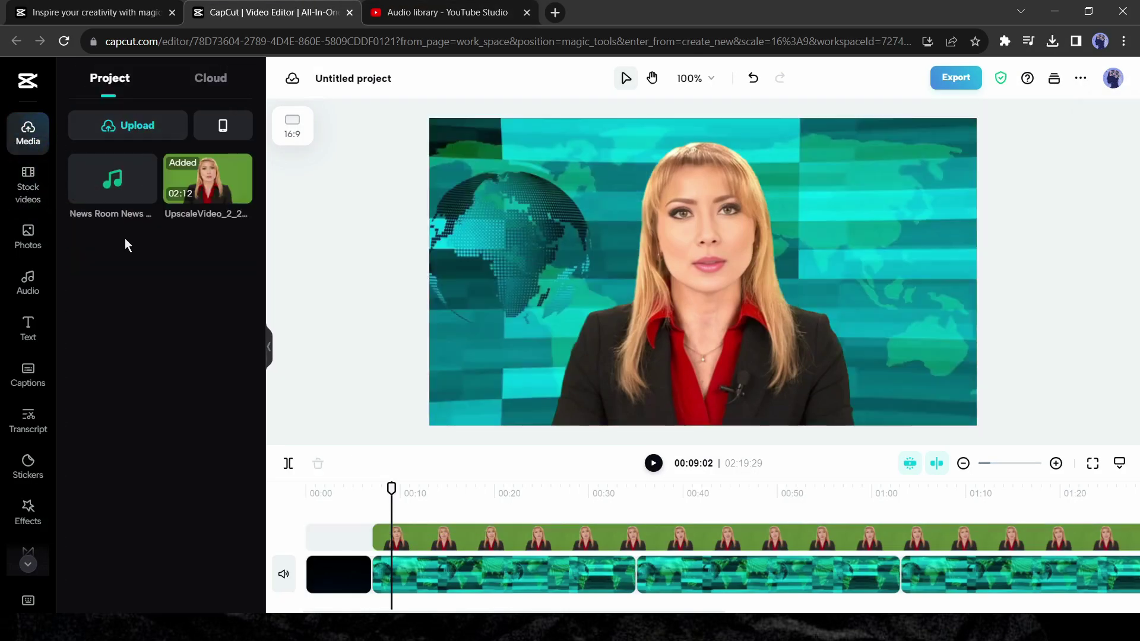
left_click(305, 606)
left_click_drag(113, 178, 324, 600)
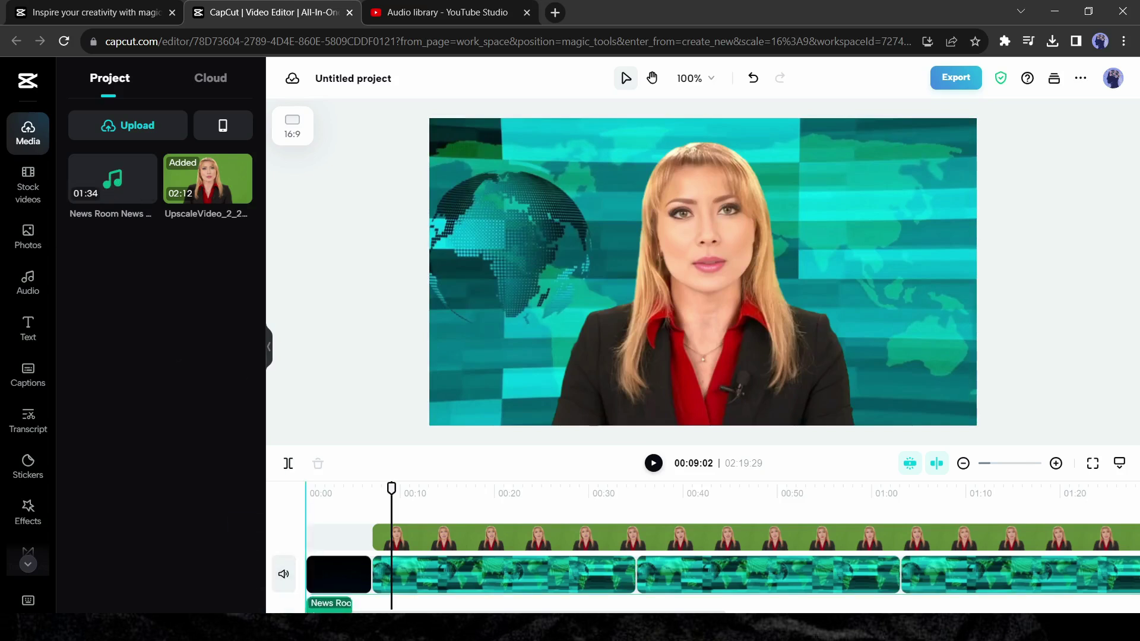
Step: Shorten the 2.00x intro clip, butt the presenter clip against it, preview, and open Export
left_click(365, 563)
left_click_drag(366, 563, 352, 563)
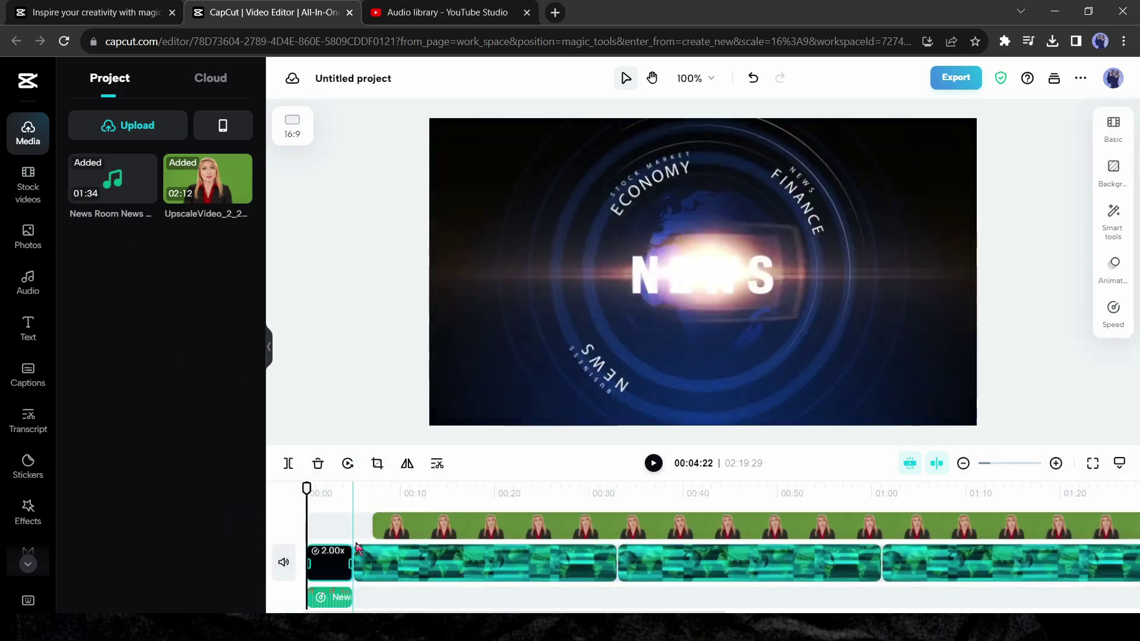
left_click_drag(442, 526, 421, 522)
key("space")
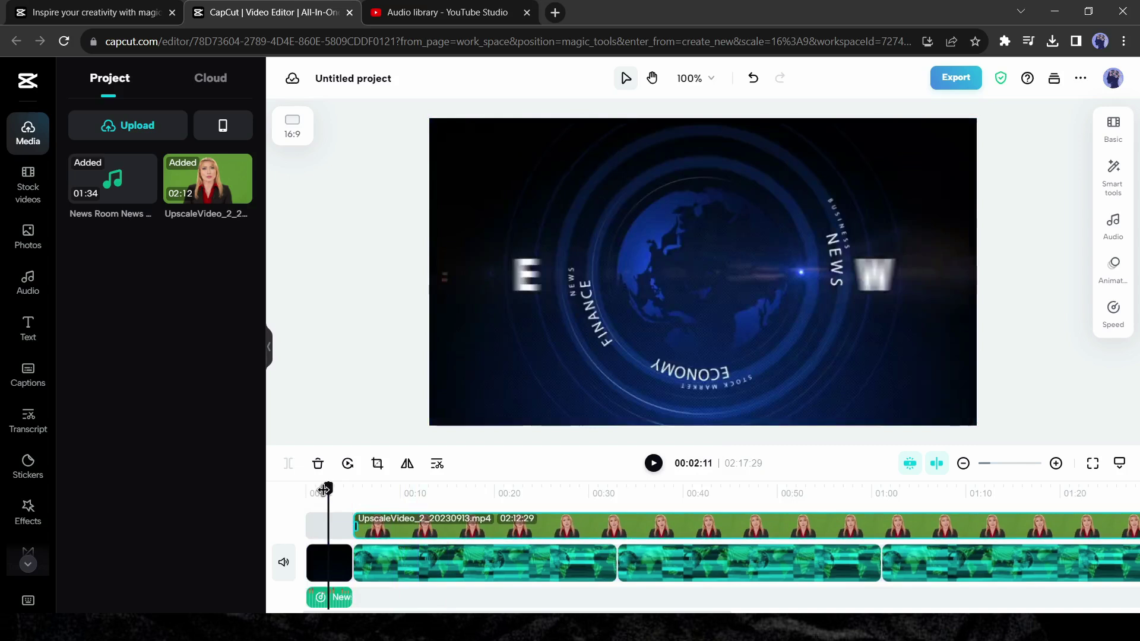
left_click(956, 78)
Step: Export the video at 1080p resolution and download the finished MP4
left_click(1038, 400)
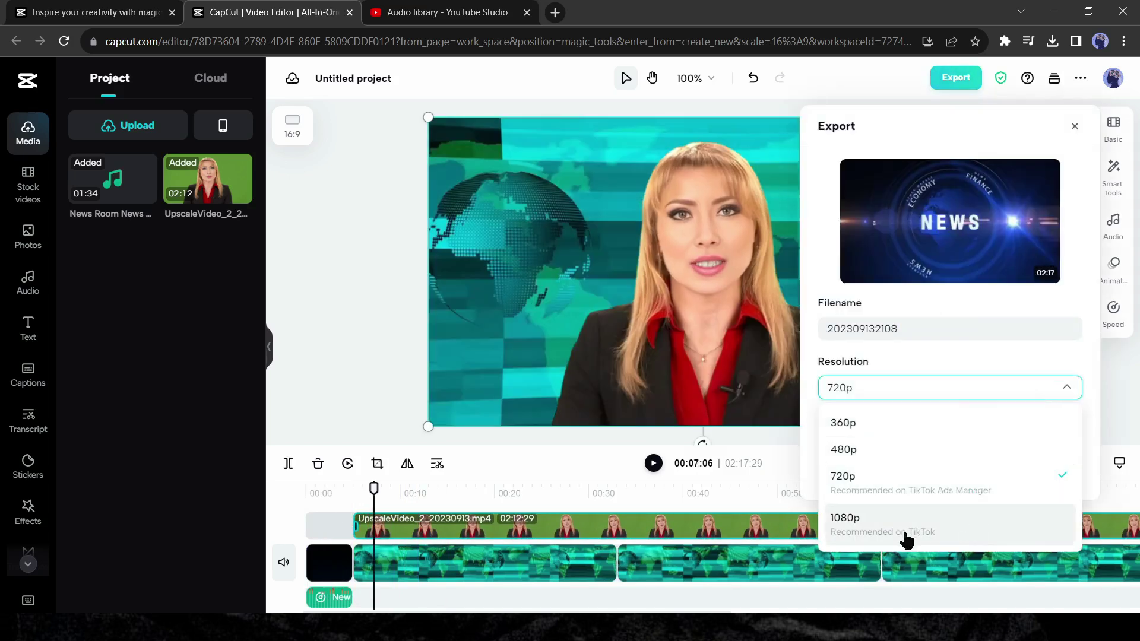
left_click(947, 537)
left_click(964, 464)
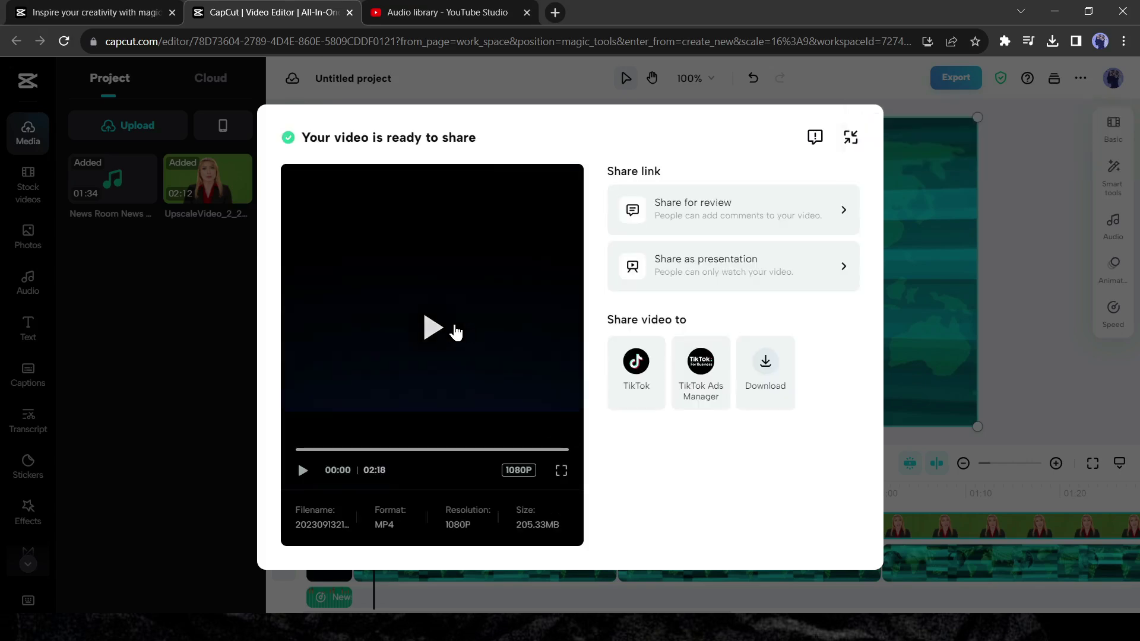
left_click(764, 373)
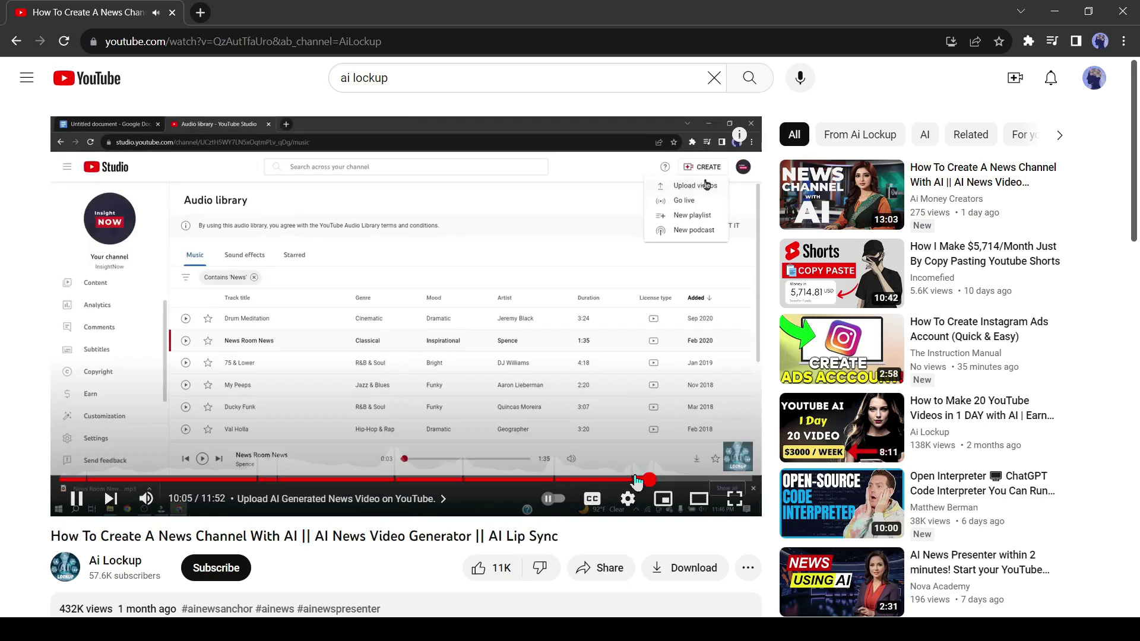
Step: Rewind the tutorial to 9:50, where it shows the video upload details
left_click(636, 482)
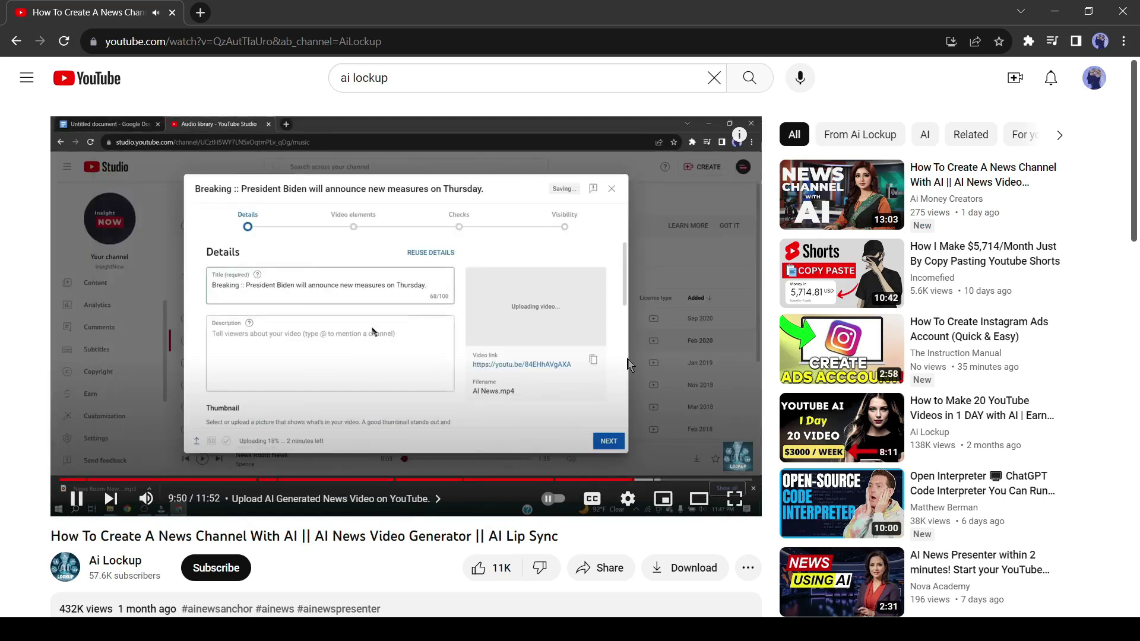